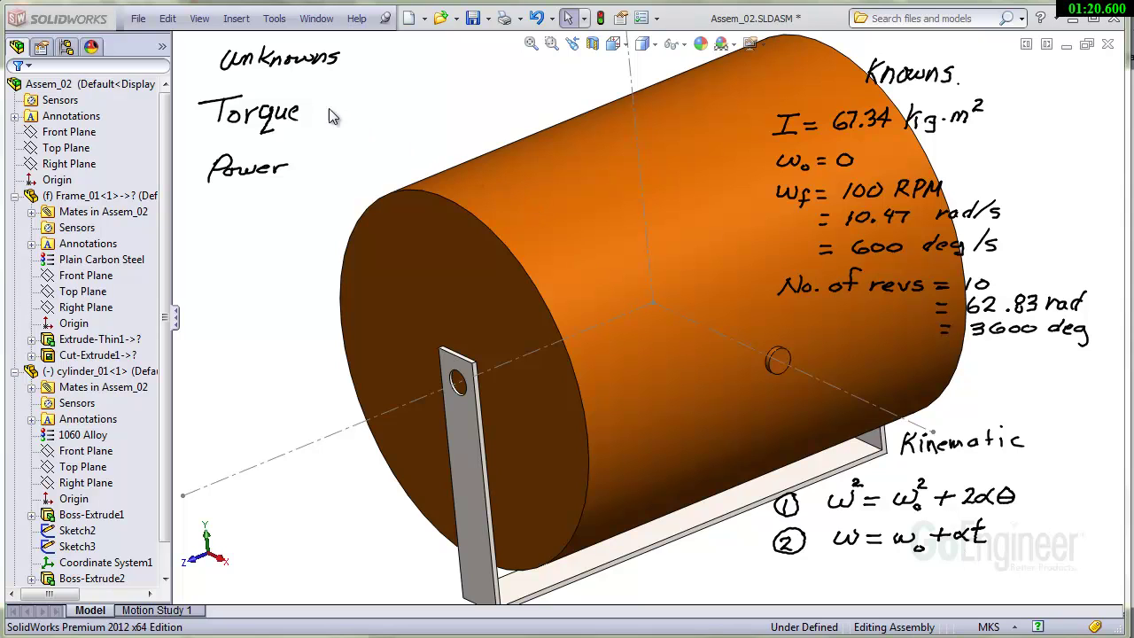
Handwrite the 'Torque =' and 'Power = T…' equations beside the drum with the pen.
mouse_move(322, 107)
mouse_down()
mouse_move(365, 120)
mouse_move(367, 99)
mouse_move(385, 125)
mouse_up()
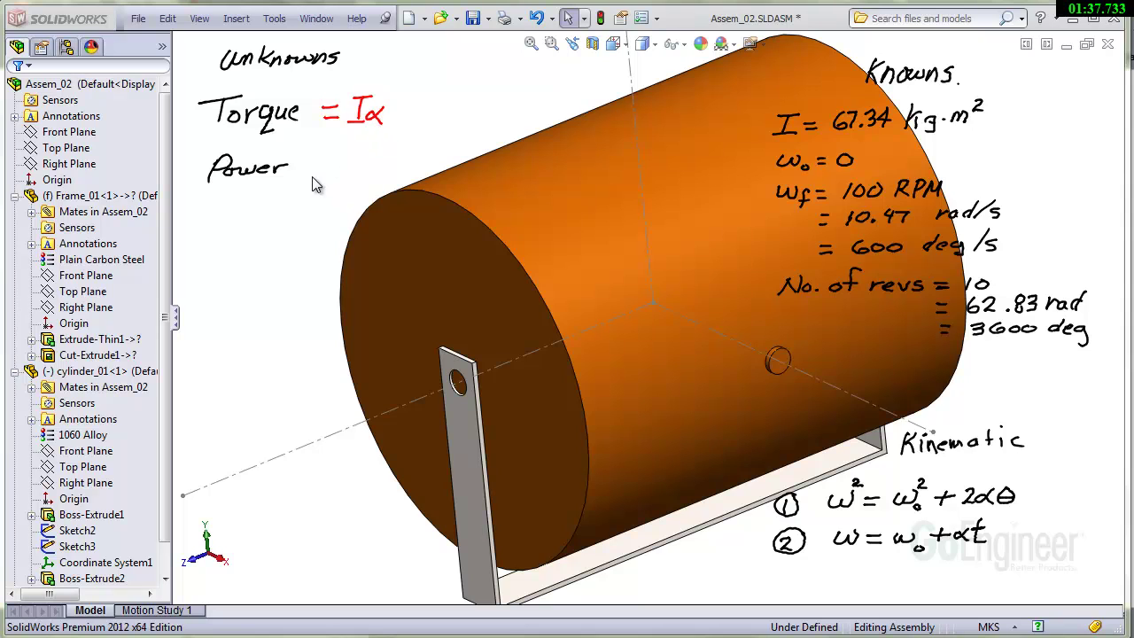
drag(305, 168, 324, 173)
mouse_move(354, 157)
mouse_down()
mouse_move(352, 176)
mouse_move(364, 153)
mouse_move(377, 177)
mouse_move(400, 163)
mouse_up()
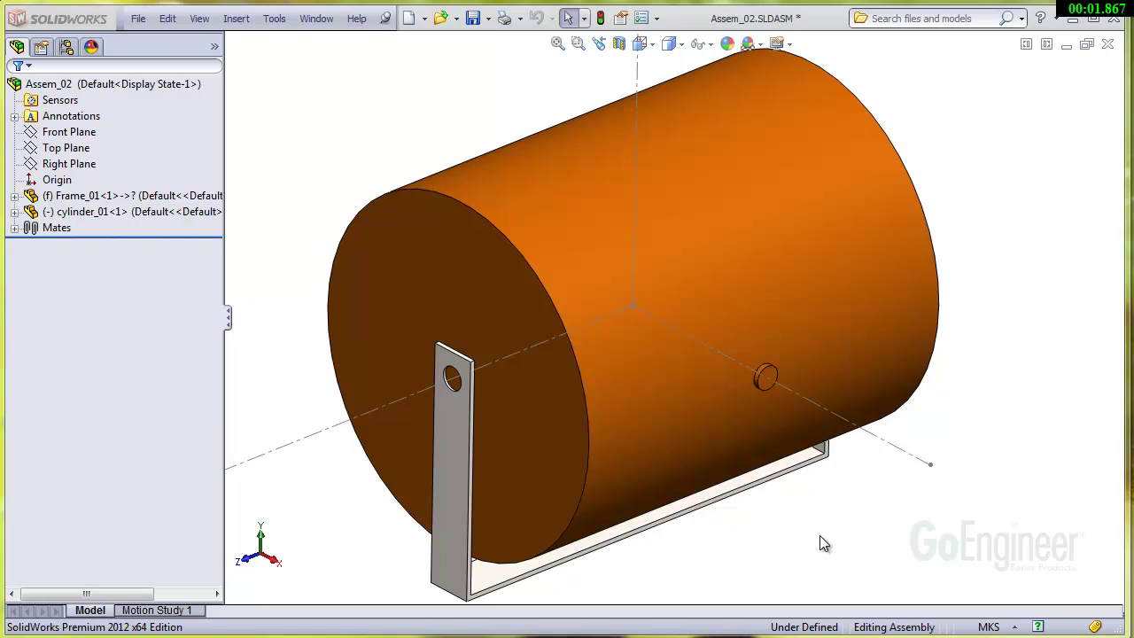
Create Motion Study 2 as a Motion Analysis study and begin a motor on Assem_02.
click(193, 613)
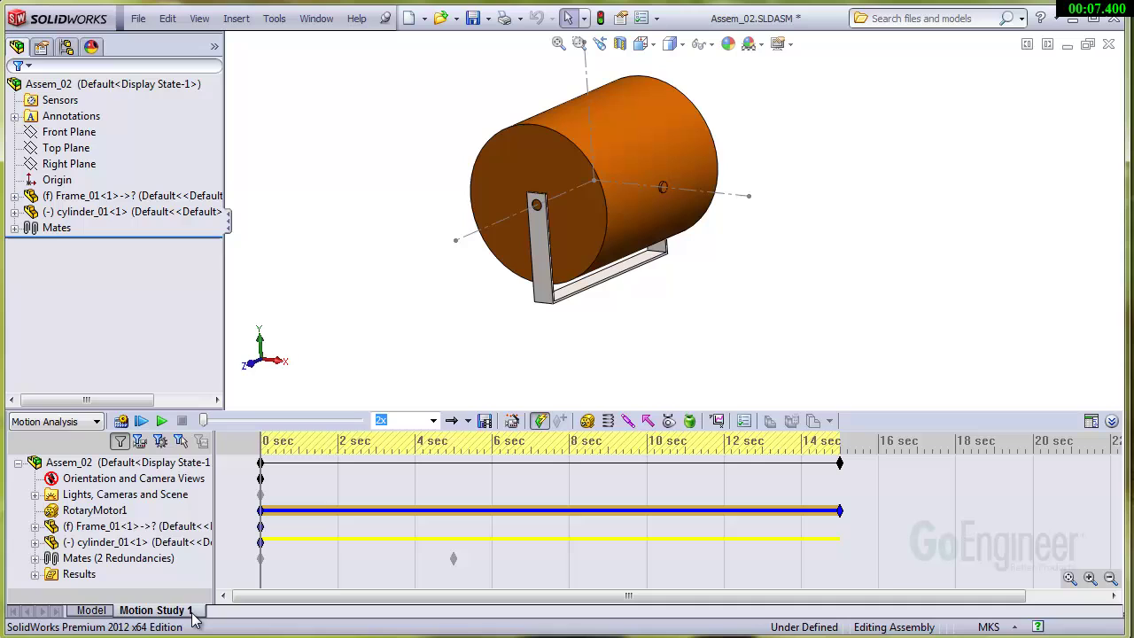
right_click(194, 613)
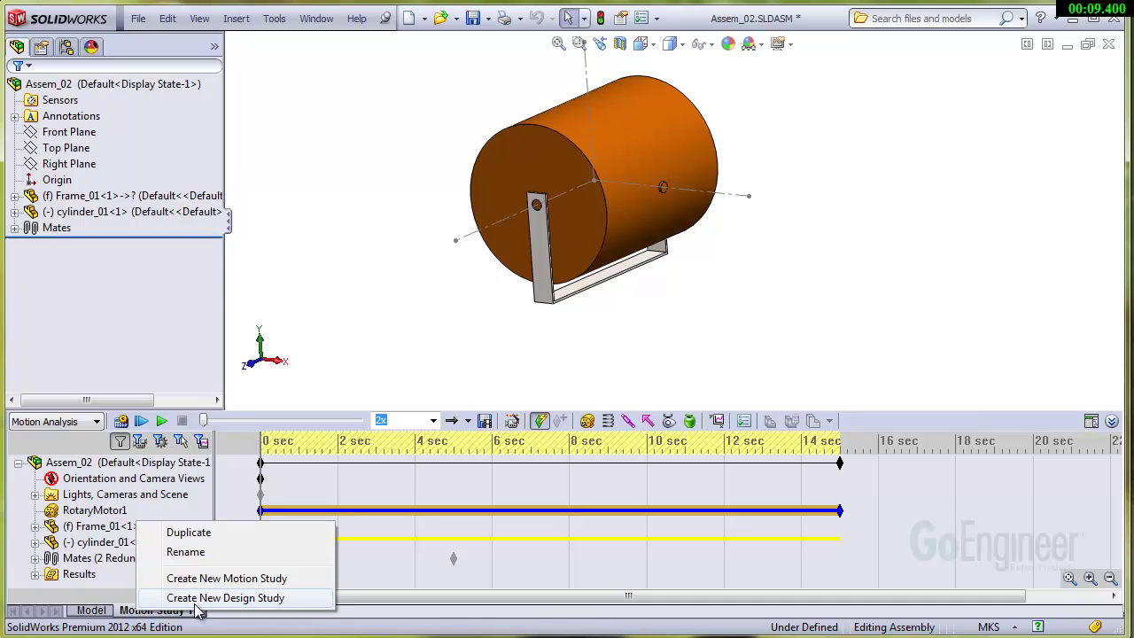
click(202, 579)
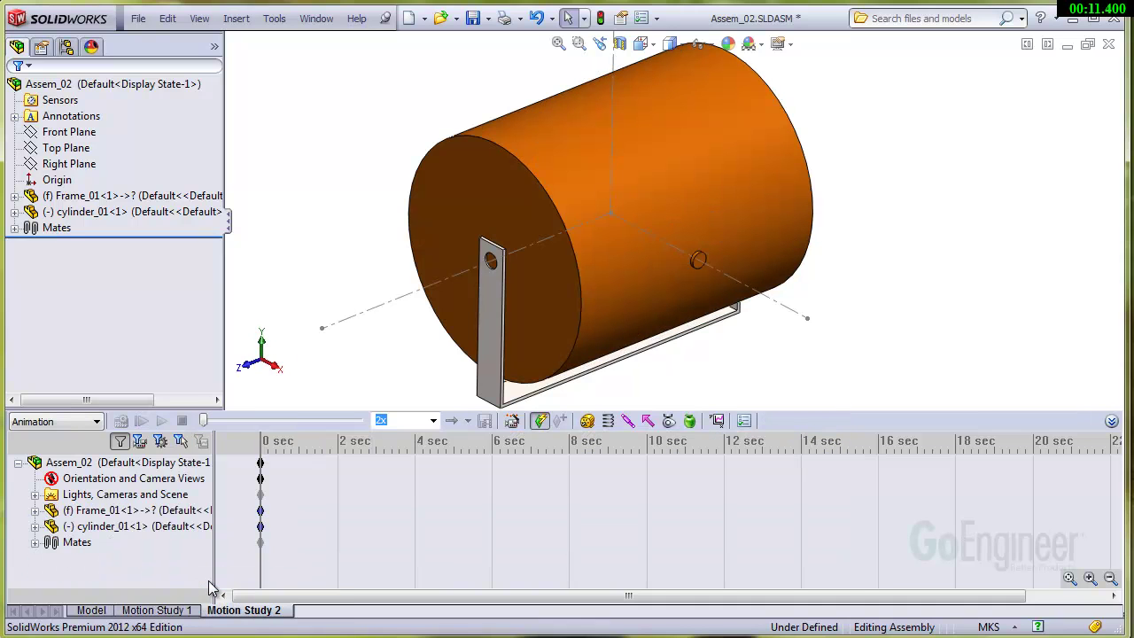
click(96, 421)
click(70, 473)
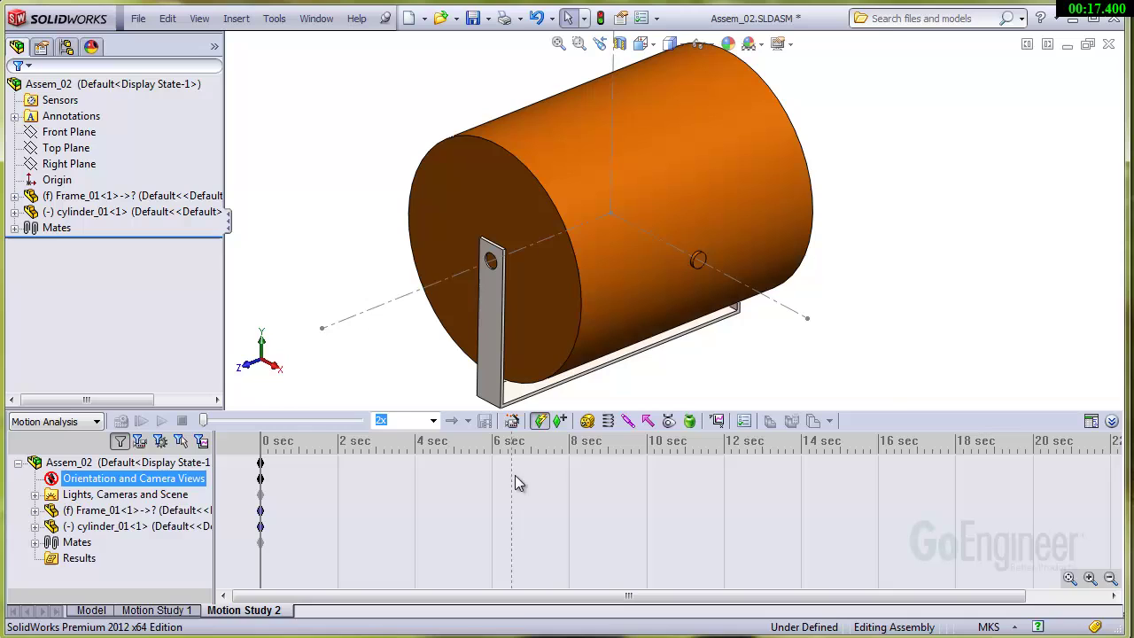
click(541, 462)
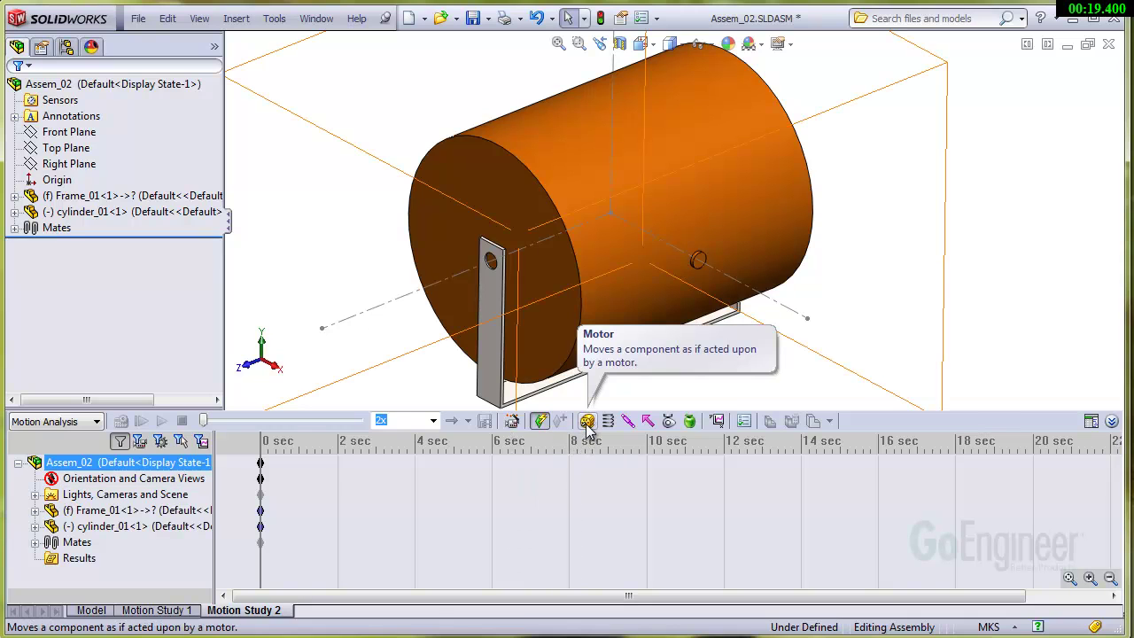
click(587, 422)
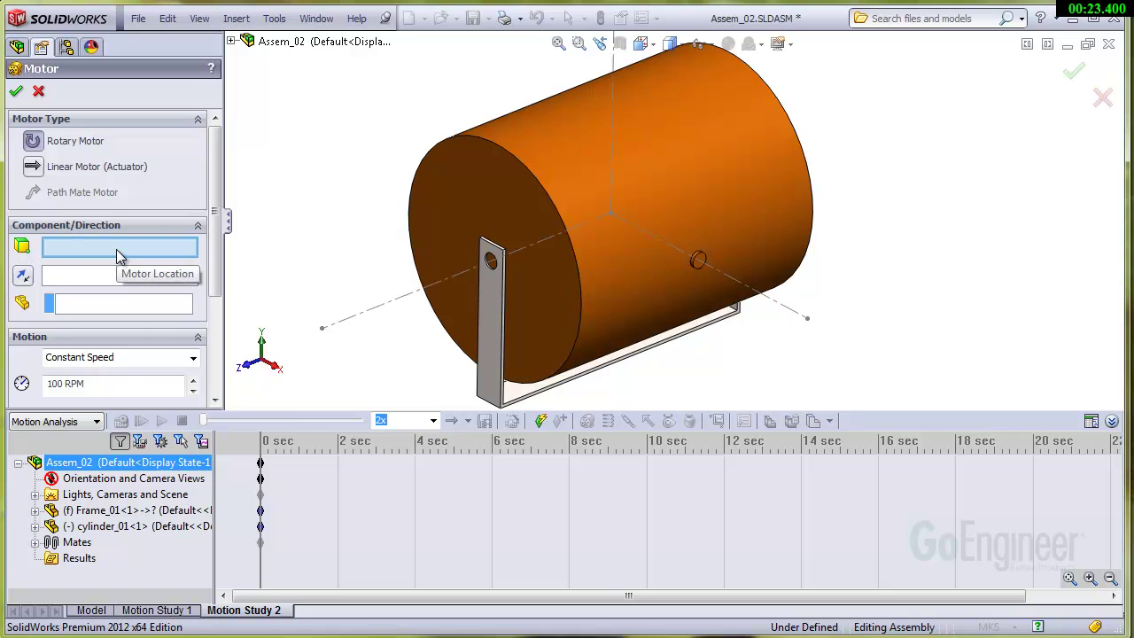
Place the rotary motor on the cylinder's hole face and set its motion to Data Points.
scroll(486, 257, down, 5)
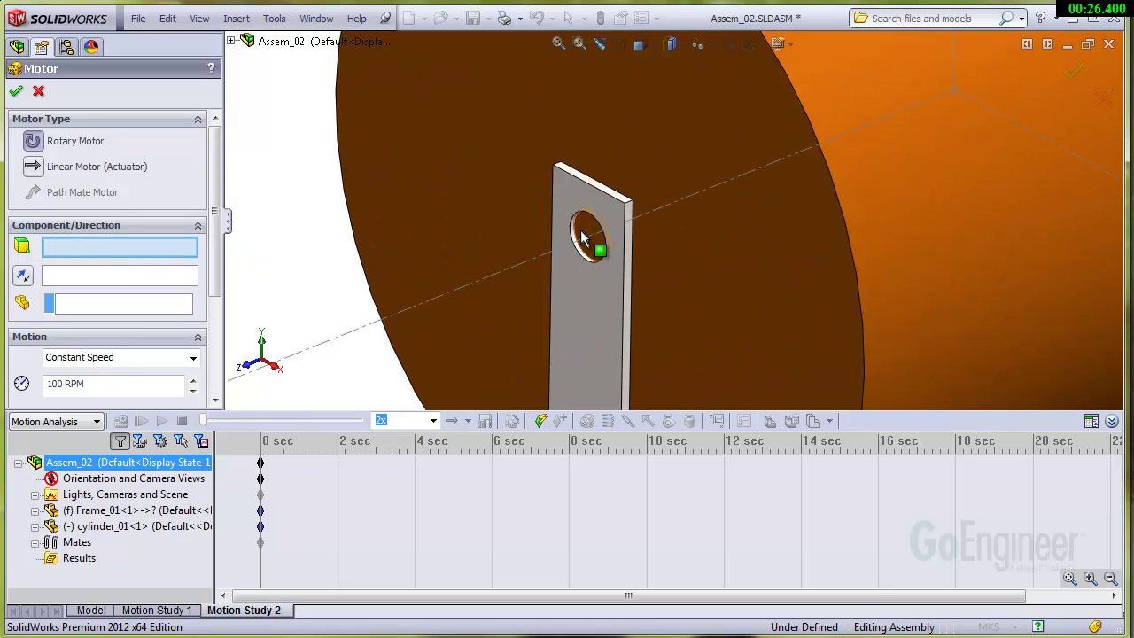
click(582, 238)
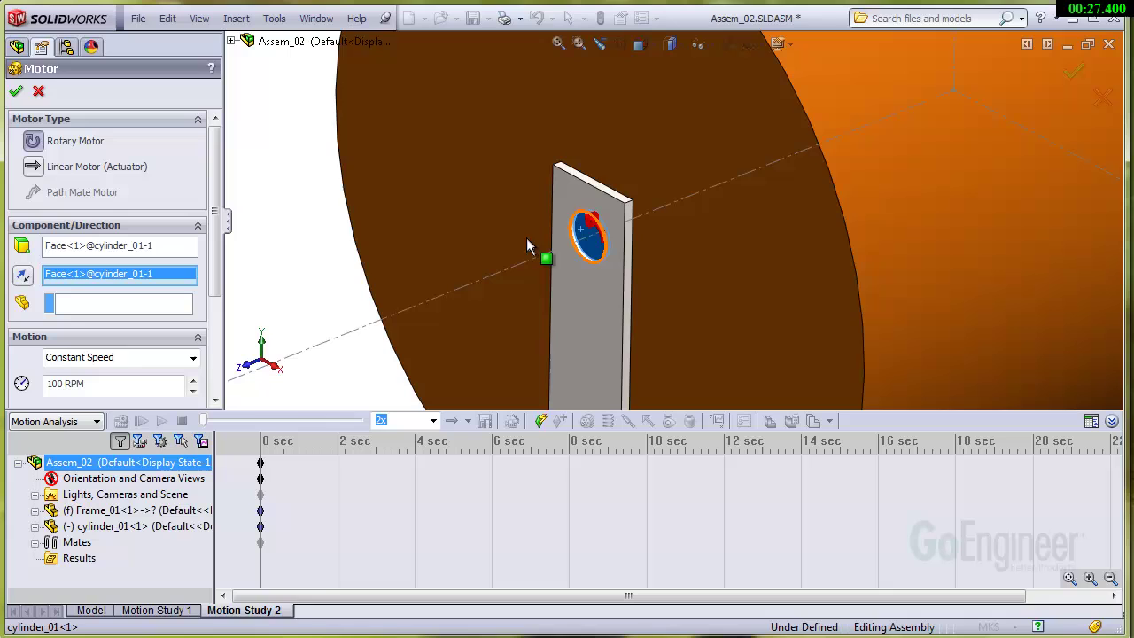
scroll(220, 270, down, 4)
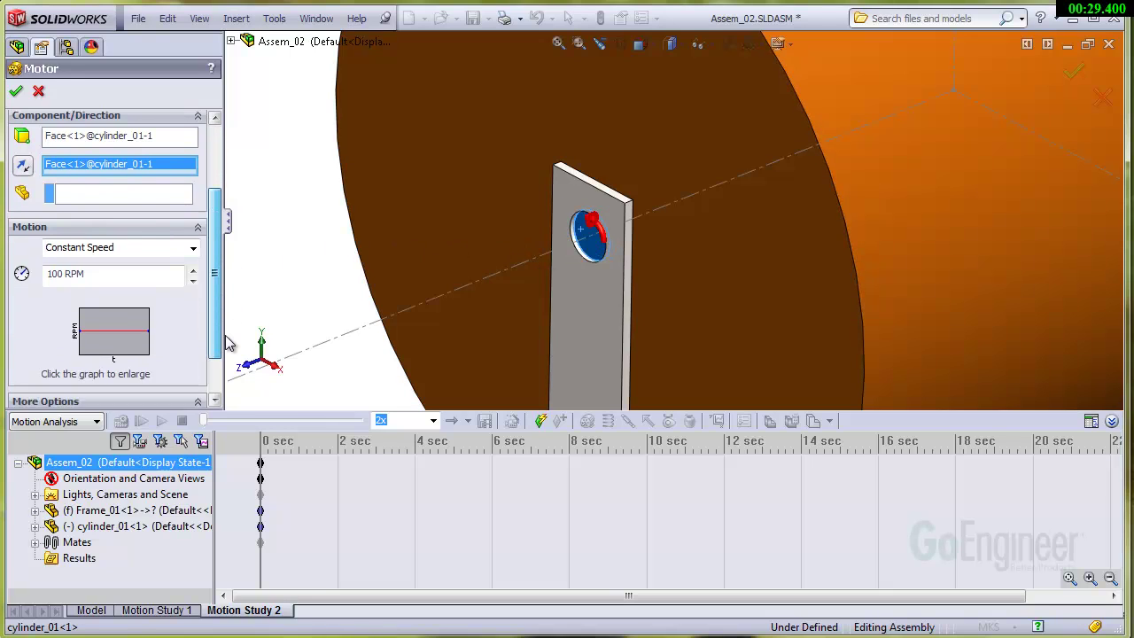
click(194, 237)
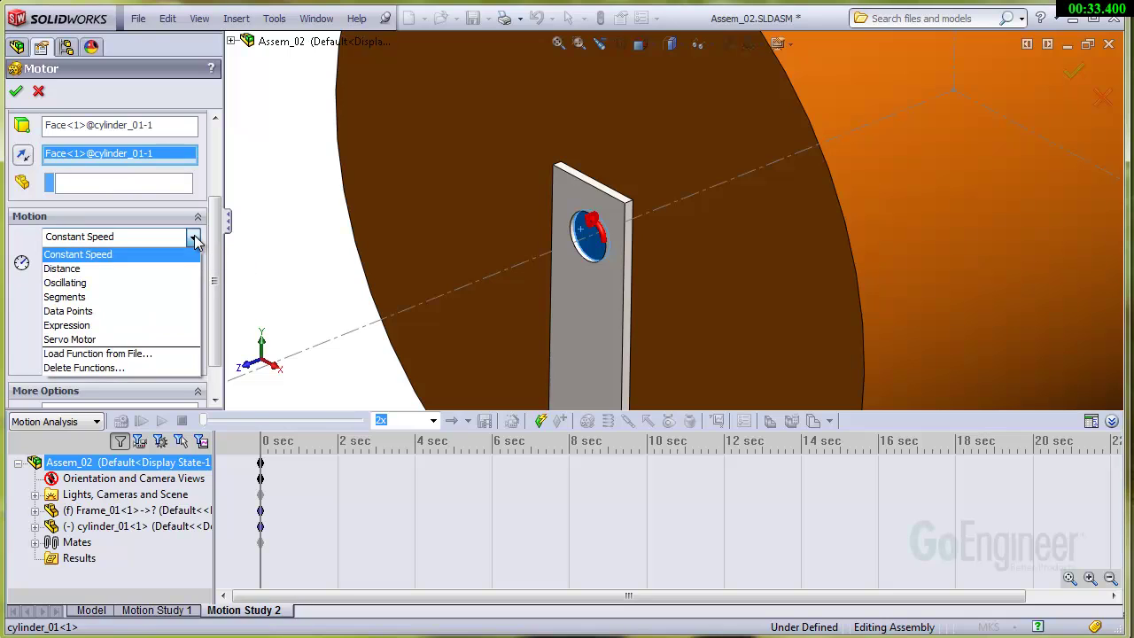
click(111, 316)
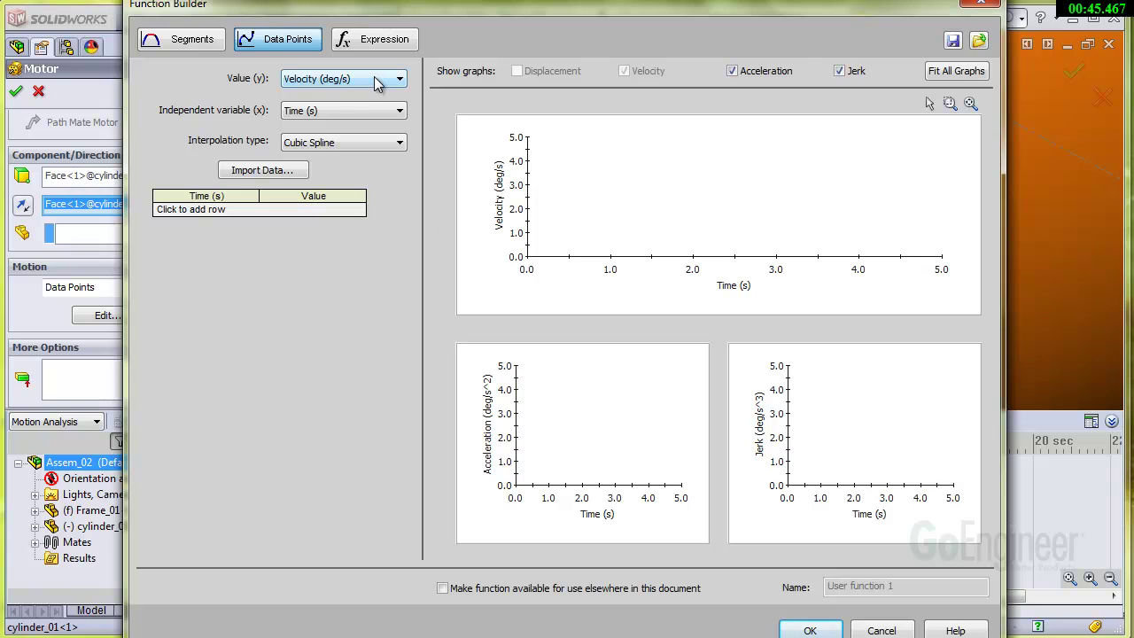
Keep Velocity as the defined quantity and set interpolation to Linear.
click(361, 81)
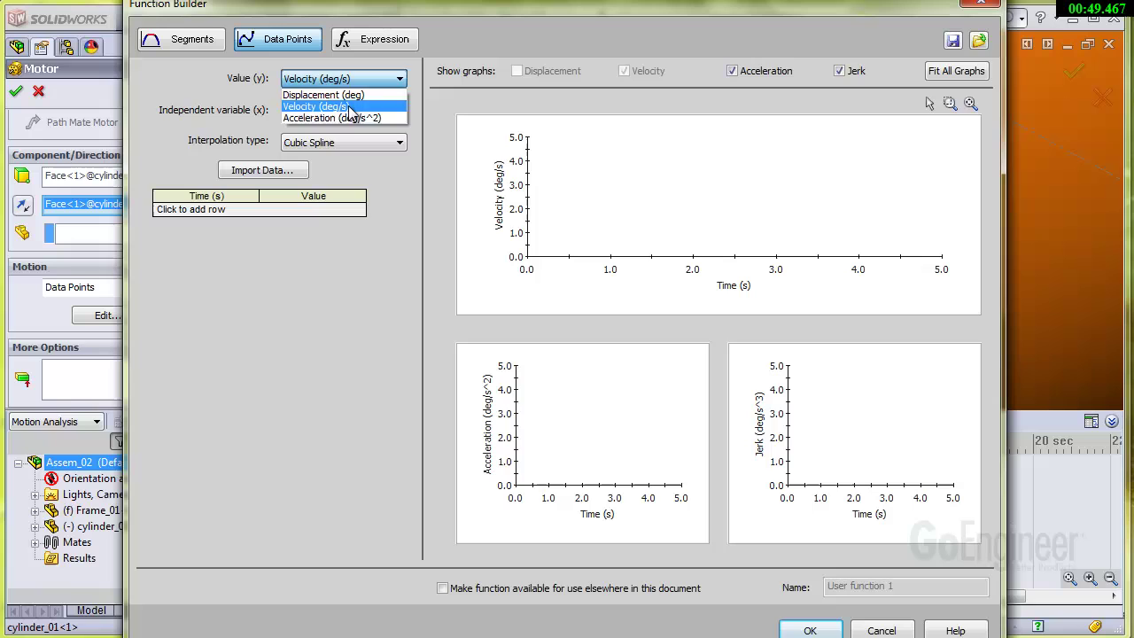
click(345, 106)
click(302, 146)
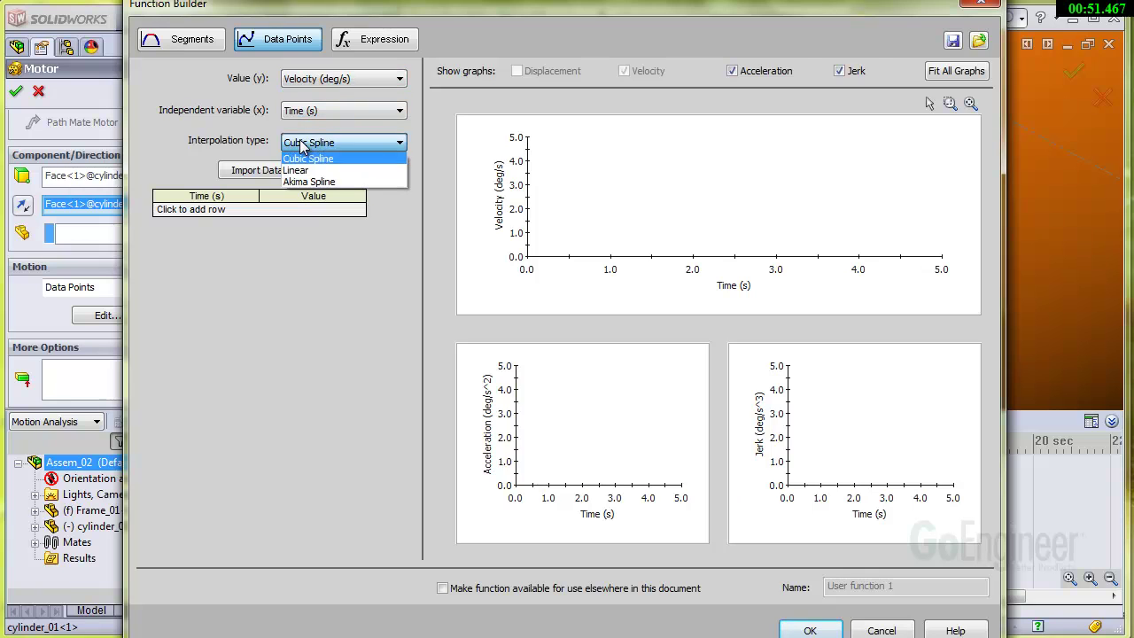
click(330, 172)
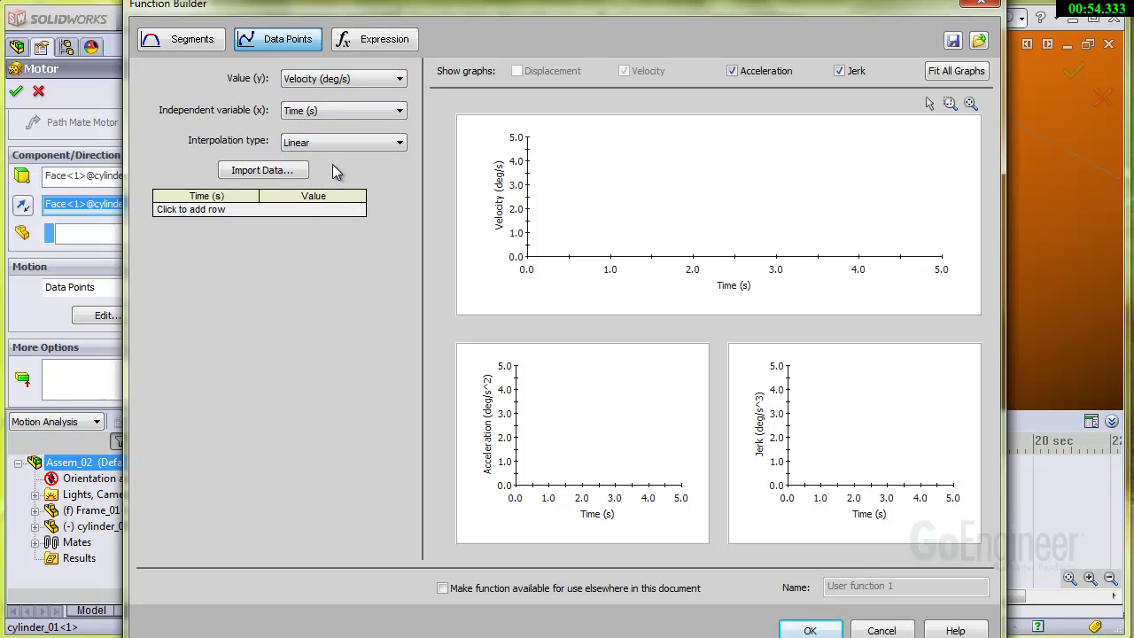
Add data points 0 s at 0 deg/s and 12 s at 600 deg/s.
click(200, 209)
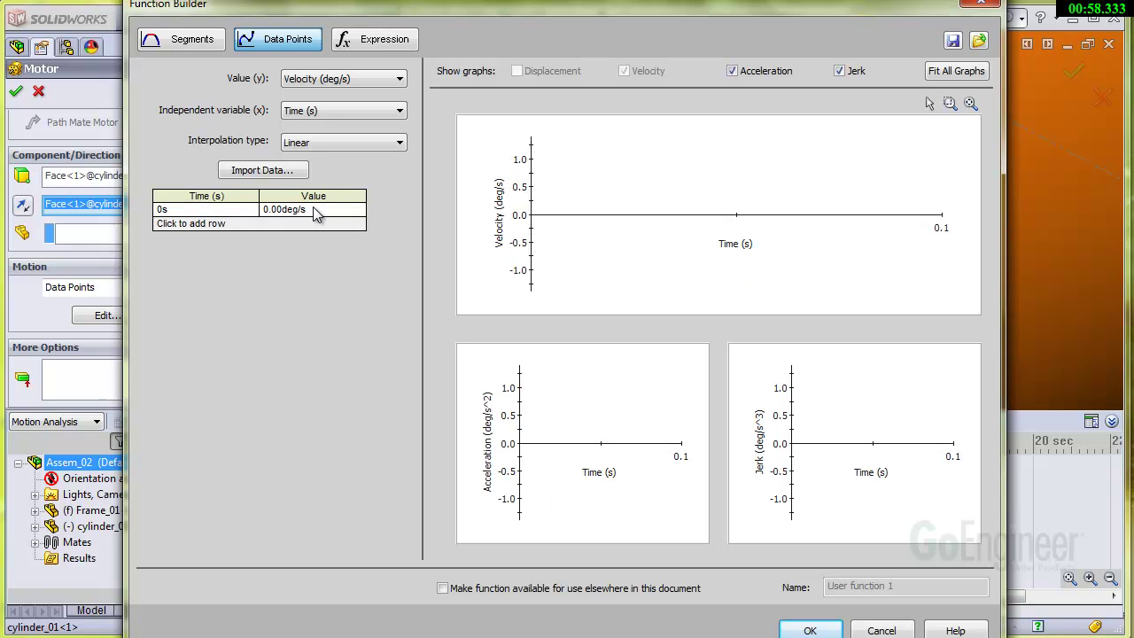
click(196, 223)
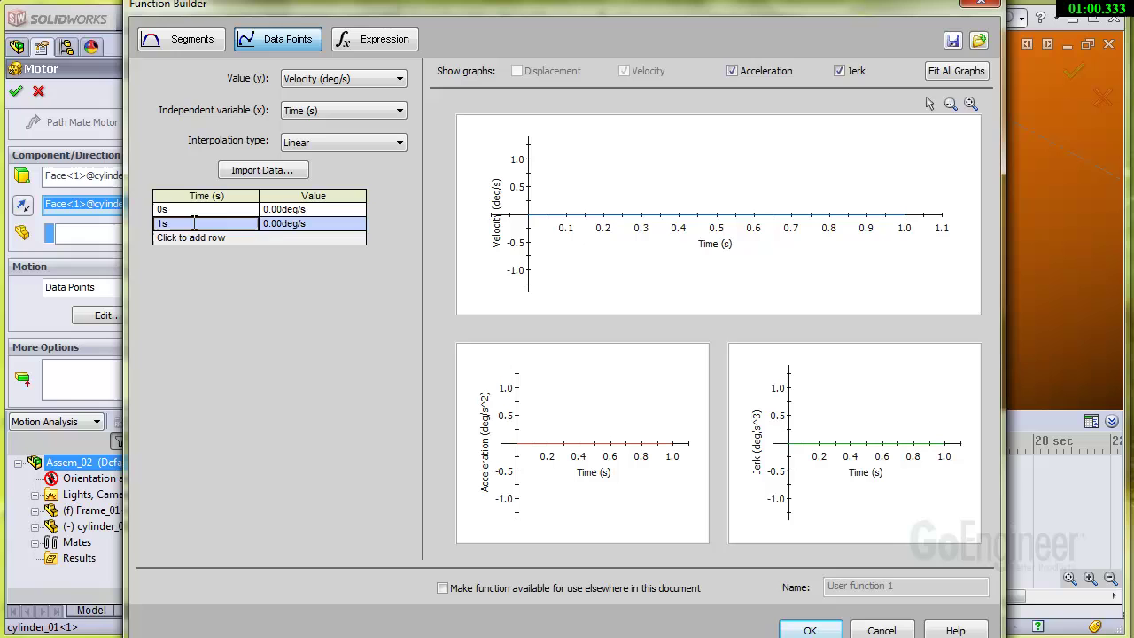
click(194, 224)
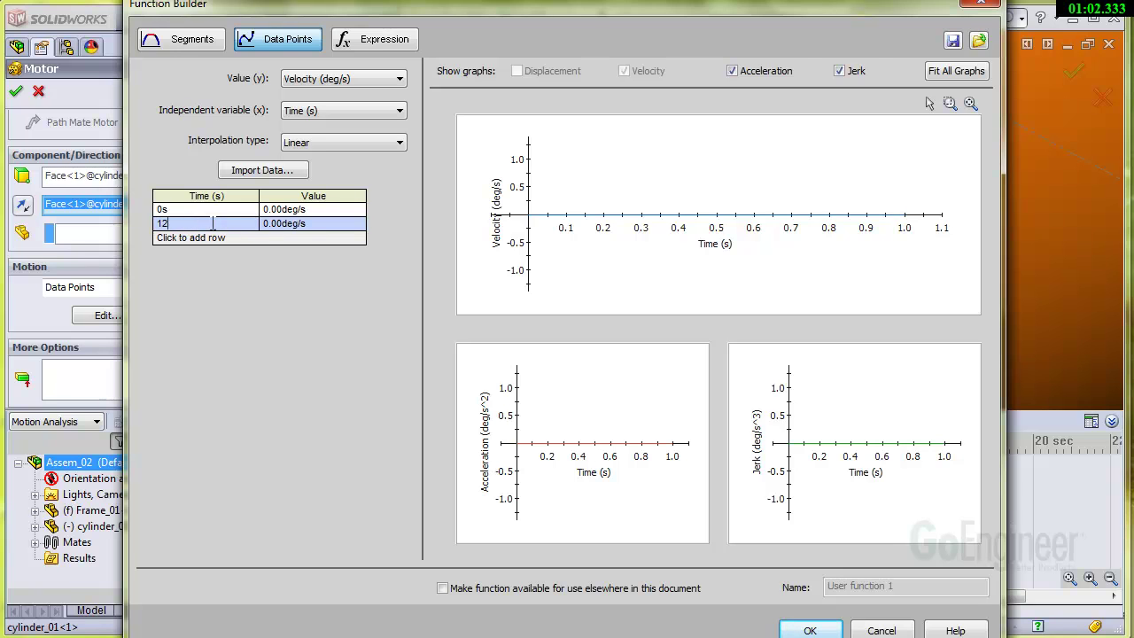
text(12)
click(303, 223)
text(600)
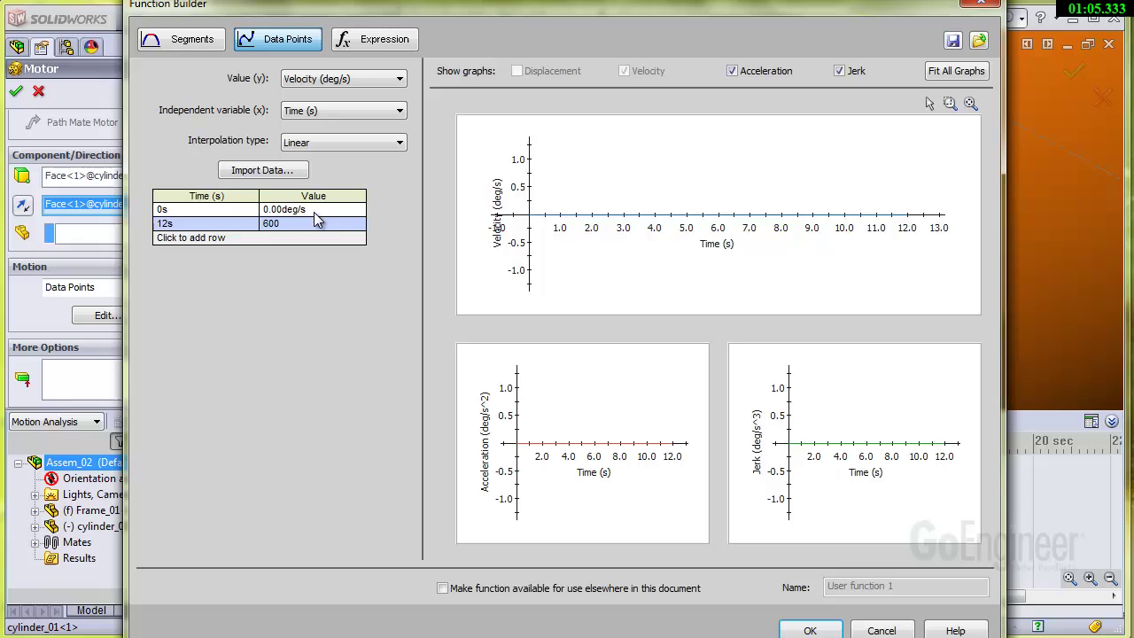
click(316, 209)
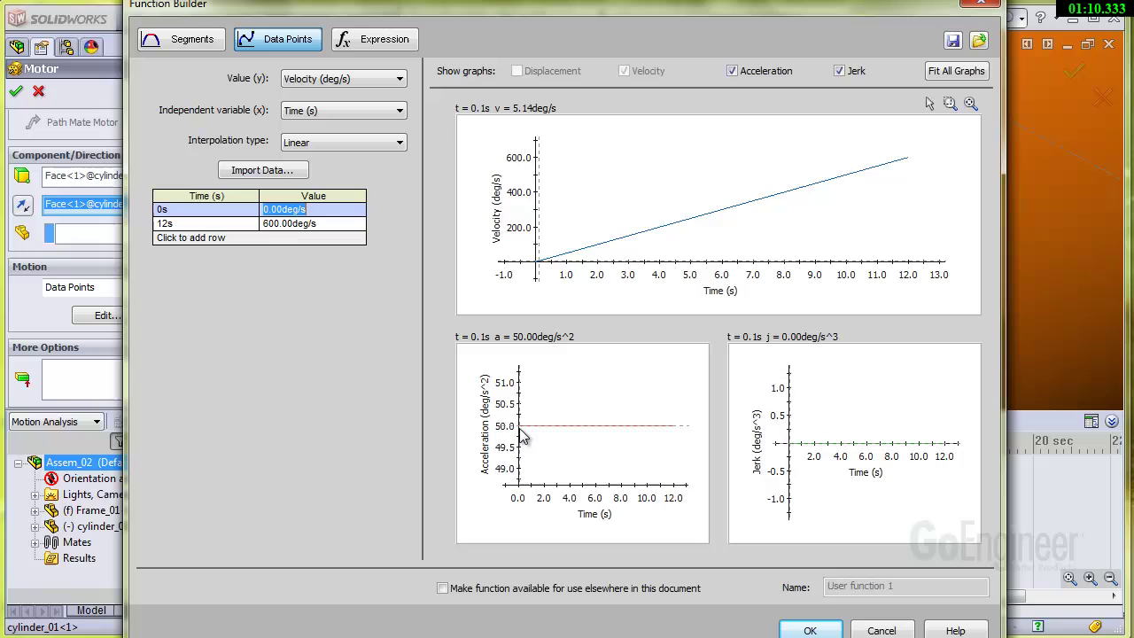
Add a 14 s point at 600 deg/s and accept the velocity profile.
click(183, 240)
click(184, 237)
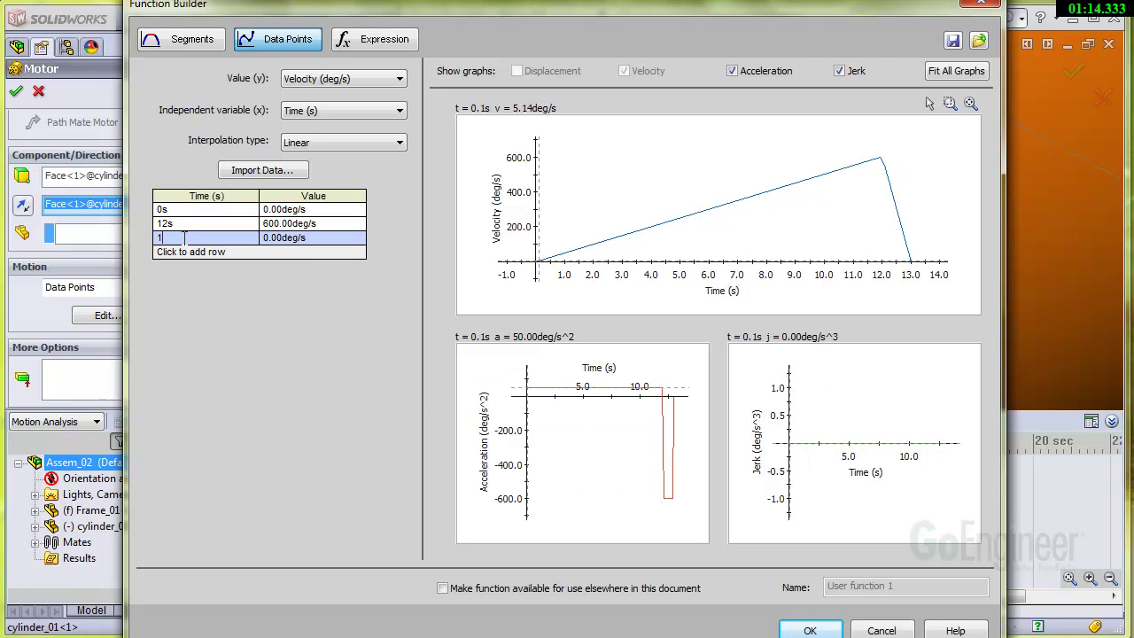
text(14)
click(308, 237)
text(600)
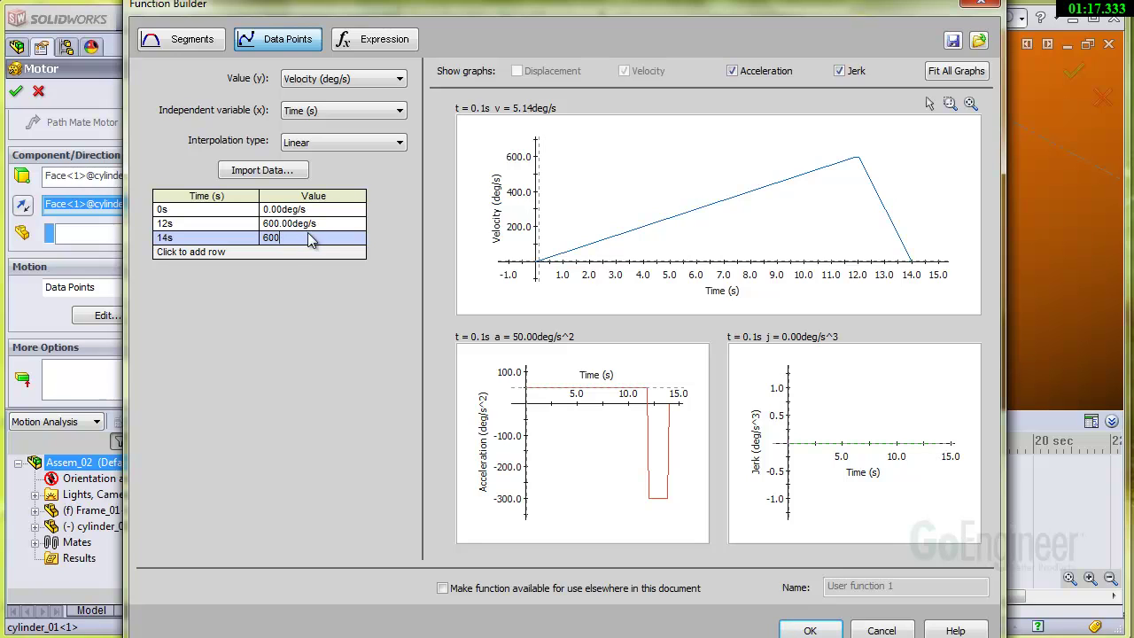
click(320, 223)
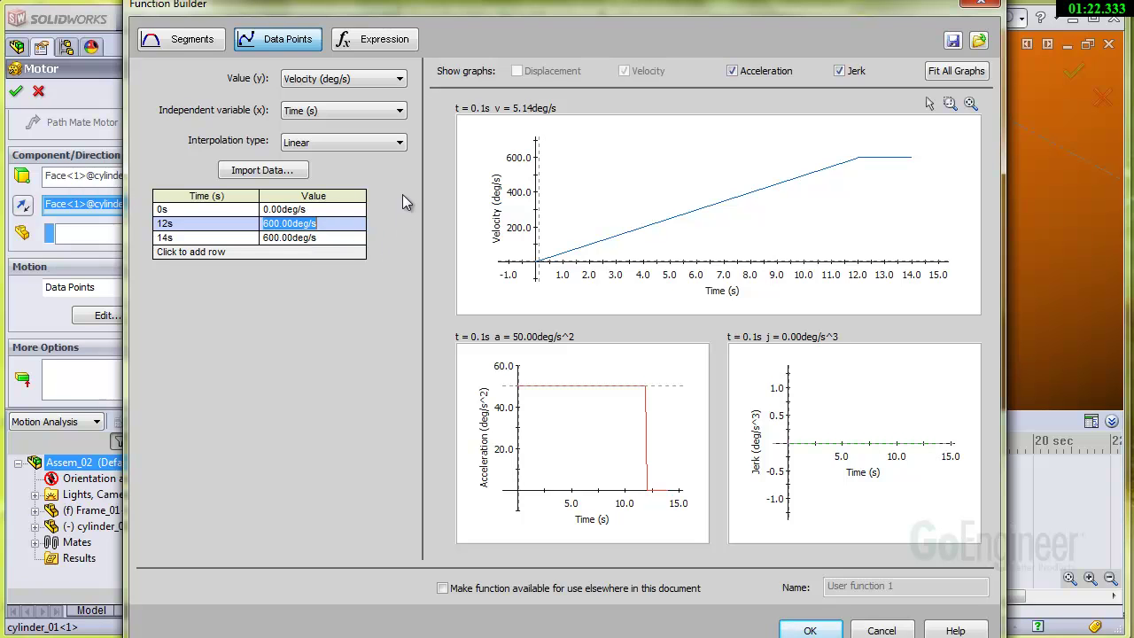
click(809, 629)
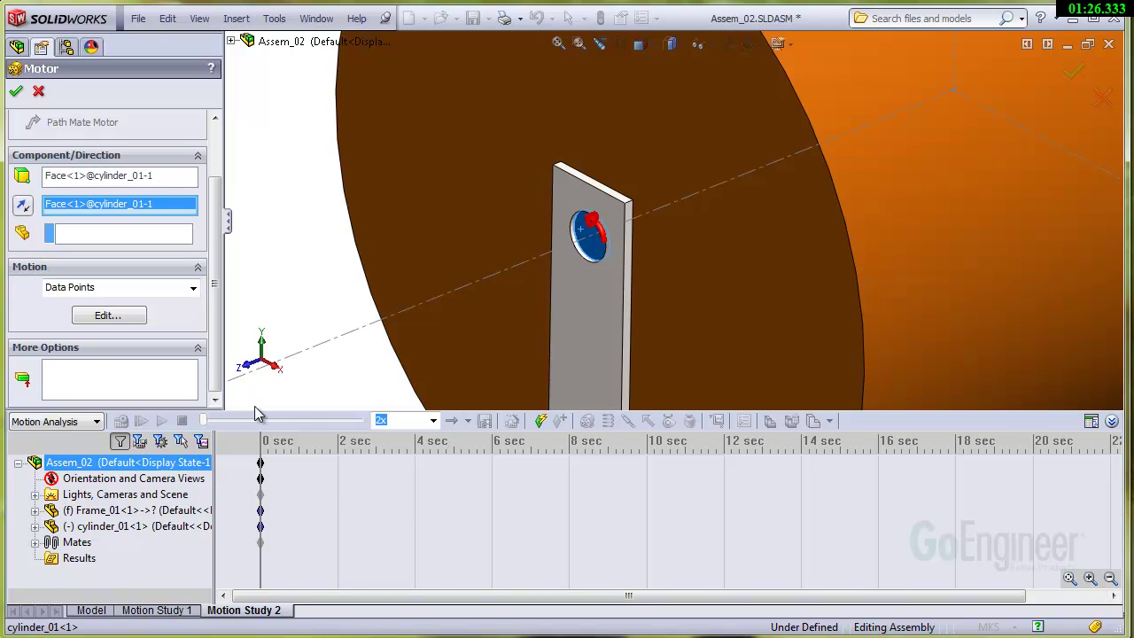
Finish the rotary motor and move the study's end key from 5 to 14 seconds.
click(17, 92)
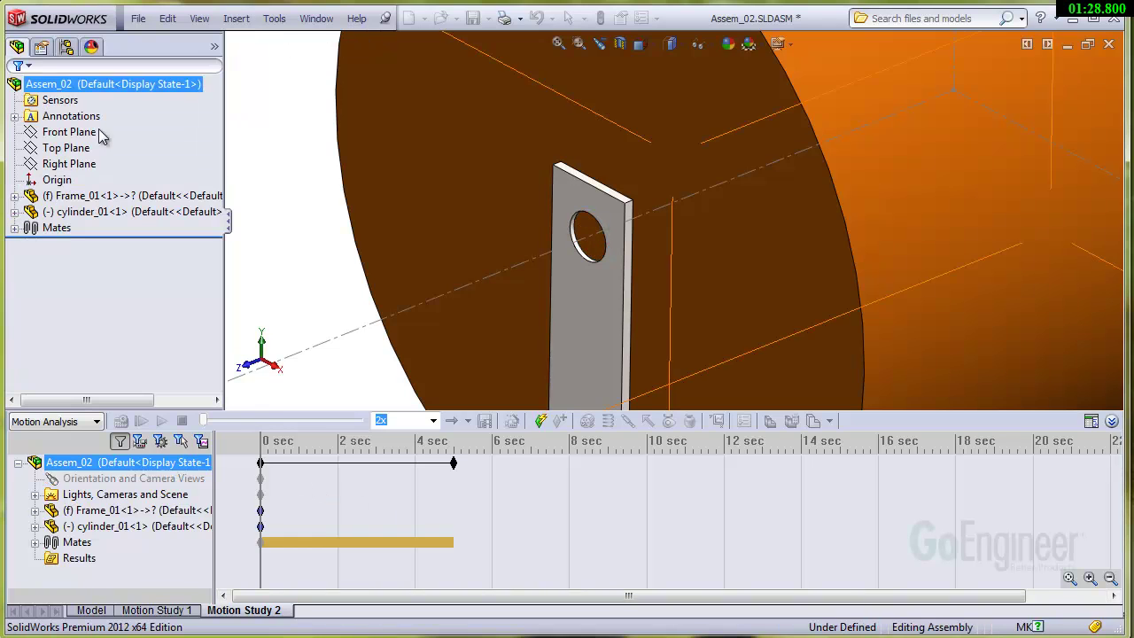
click(557, 45)
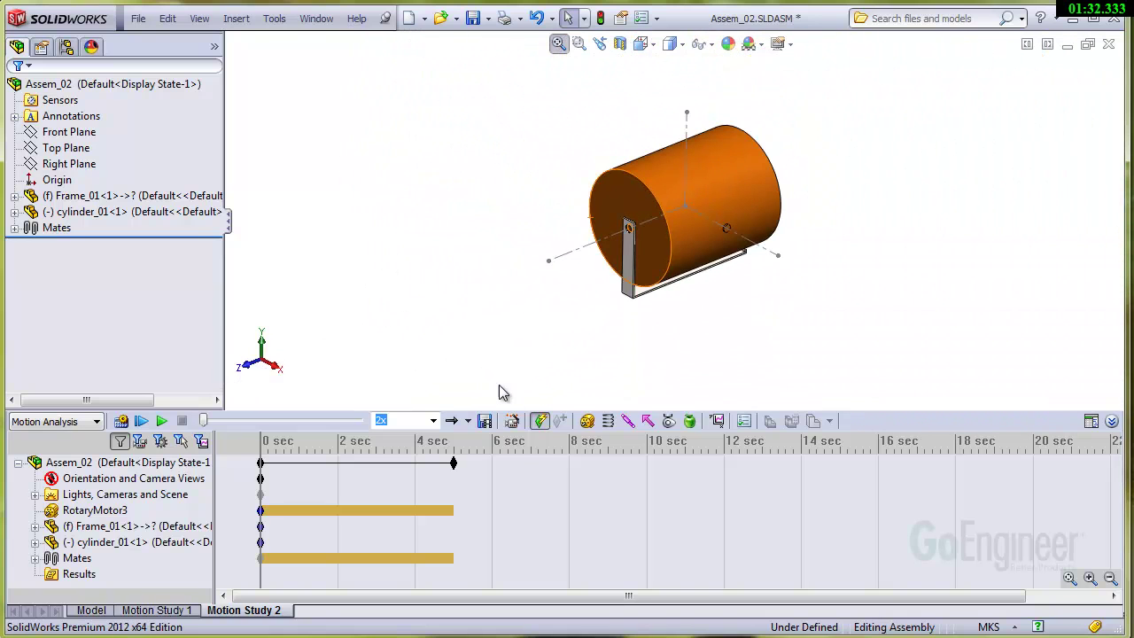
click(489, 468)
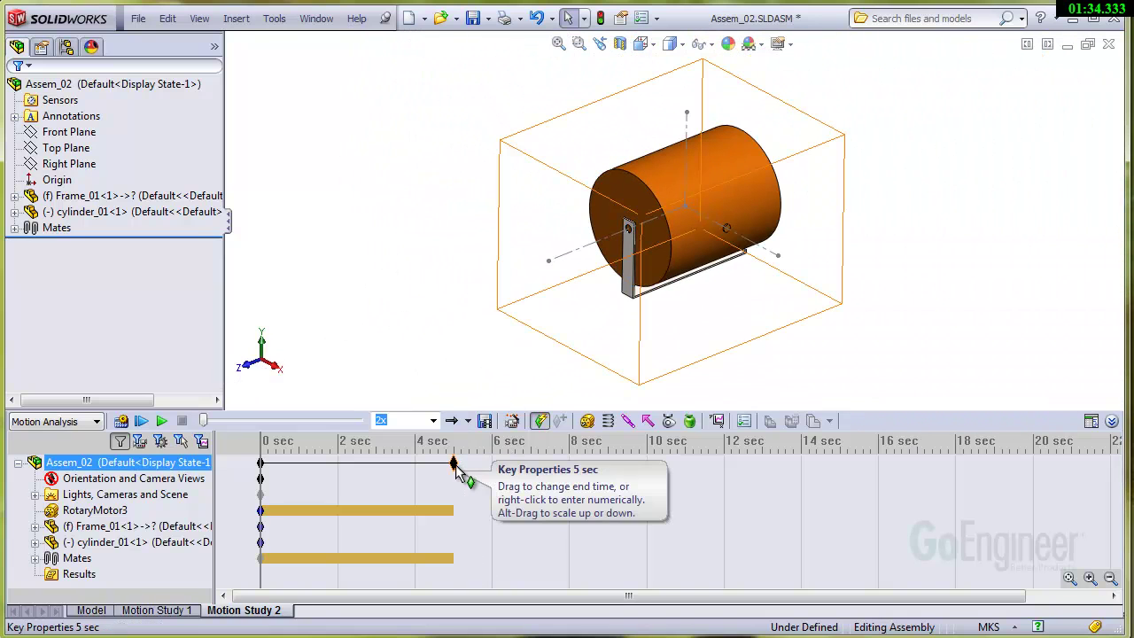
right_click(455, 464)
click(511, 475)
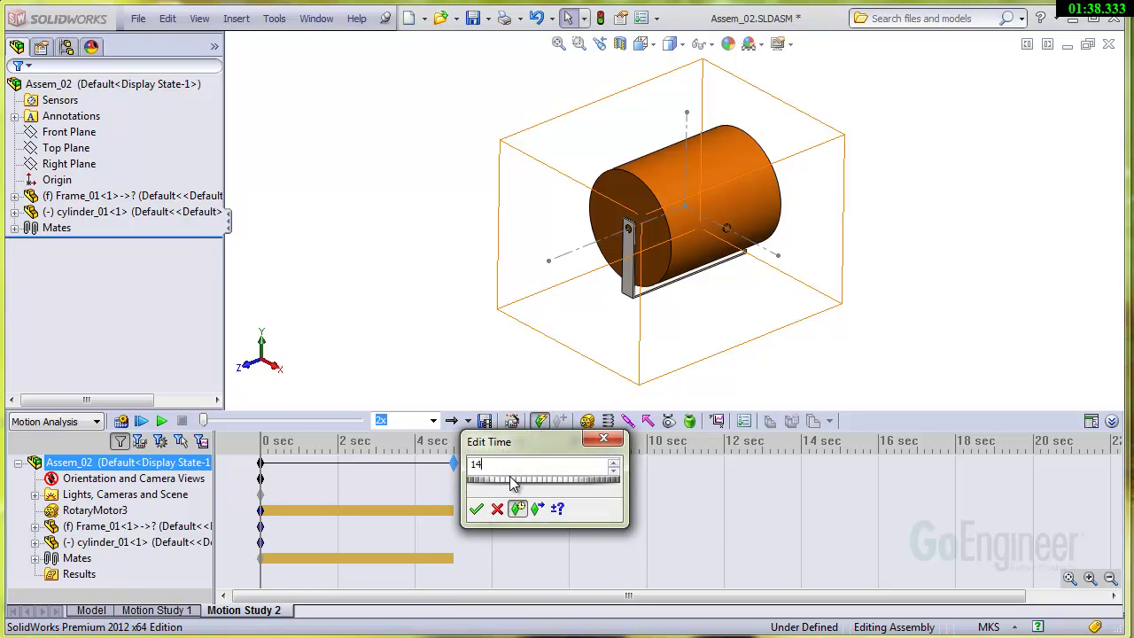
key(Return)
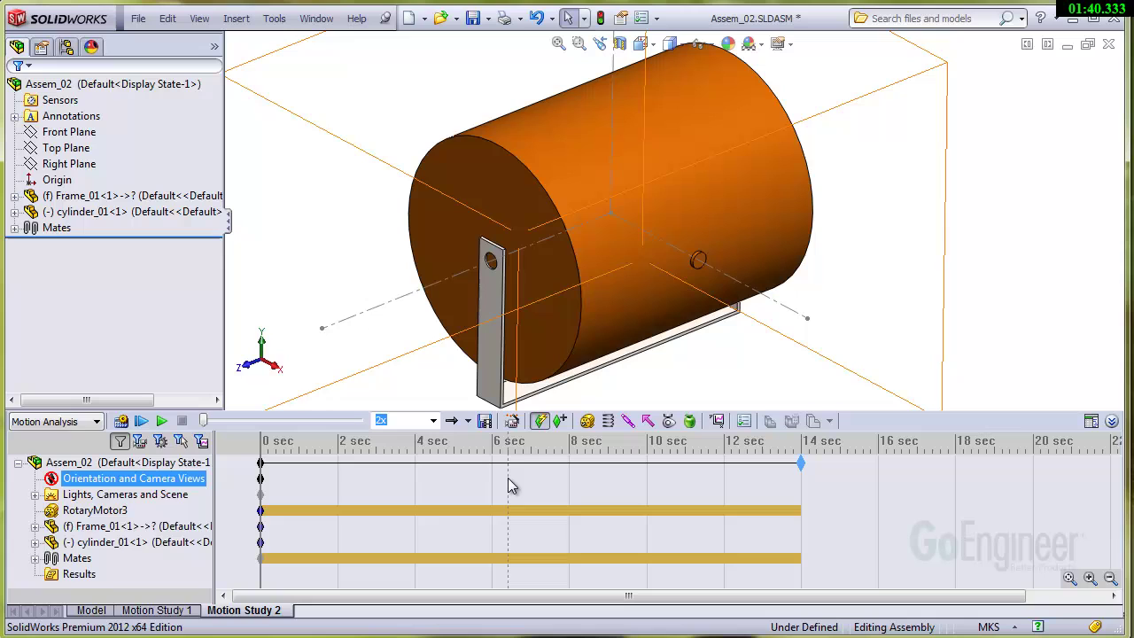
click(513, 484)
click(130, 515)
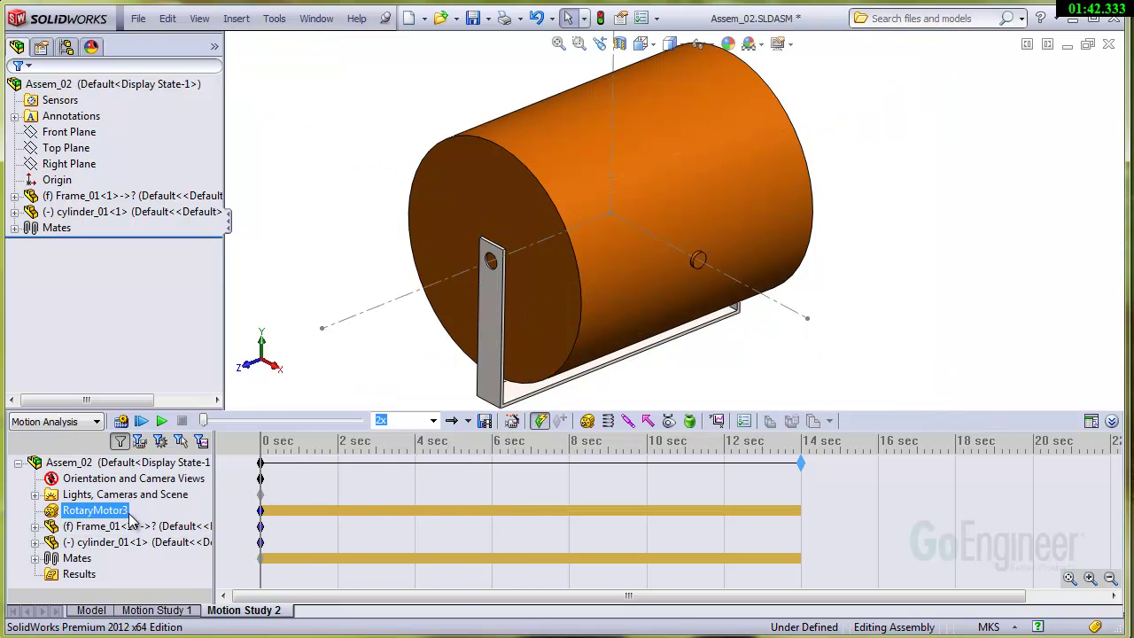
Calculate Motion Study 2 over 14 seconds and select the Results node.
click(123, 422)
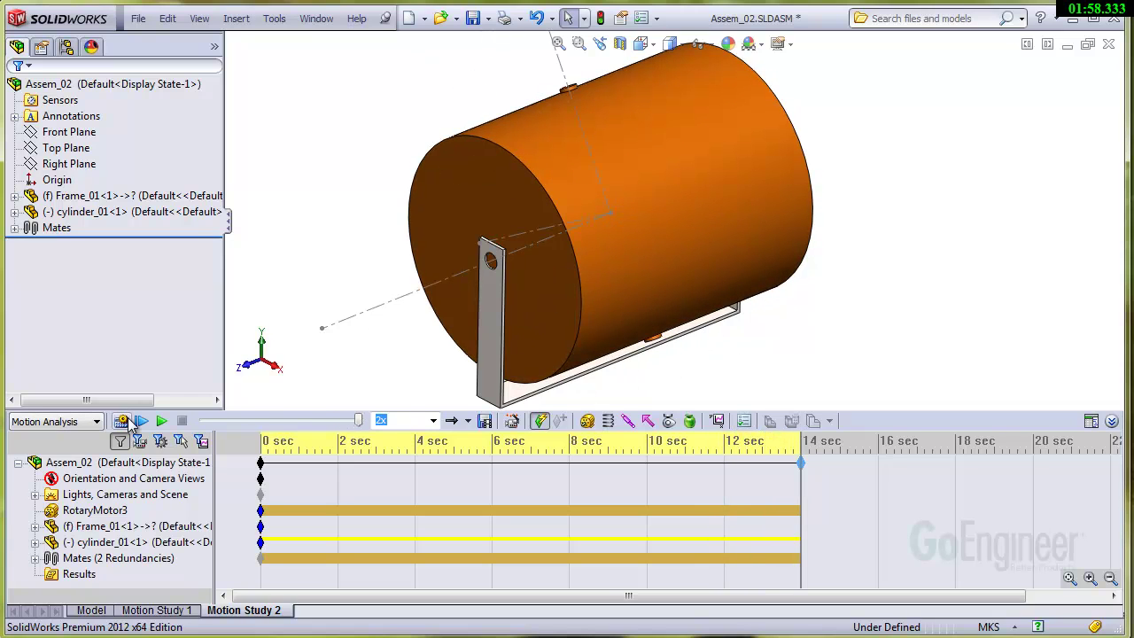
click(142, 562)
click(93, 575)
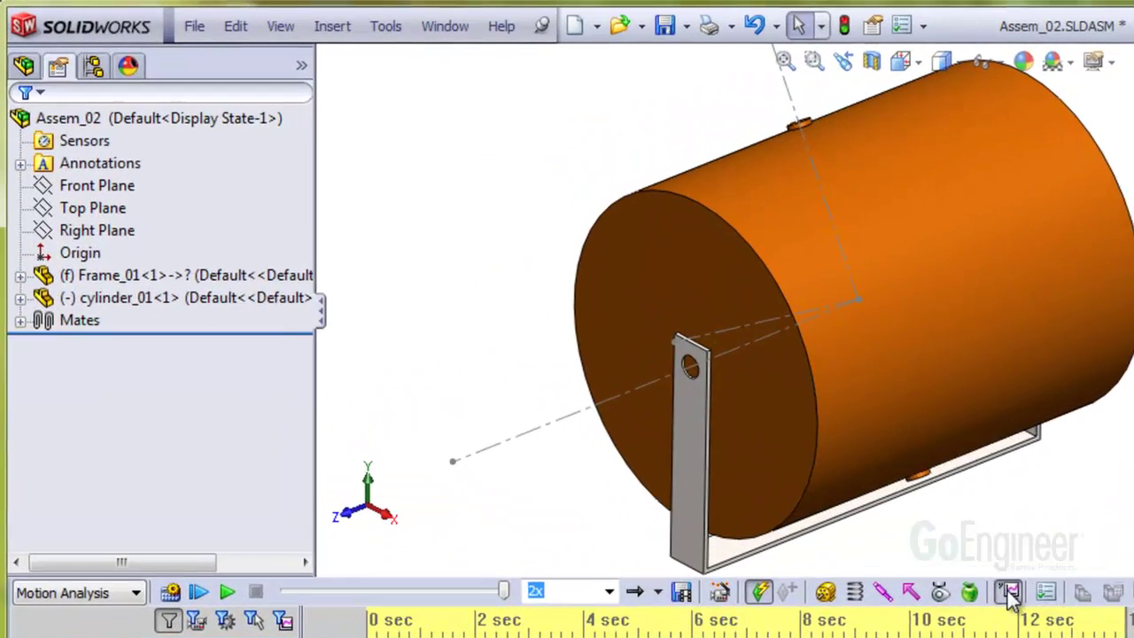
Plot the drum end face's angular velocity magnitude as Plot14, enlarge it, then close it.
click(718, 421)
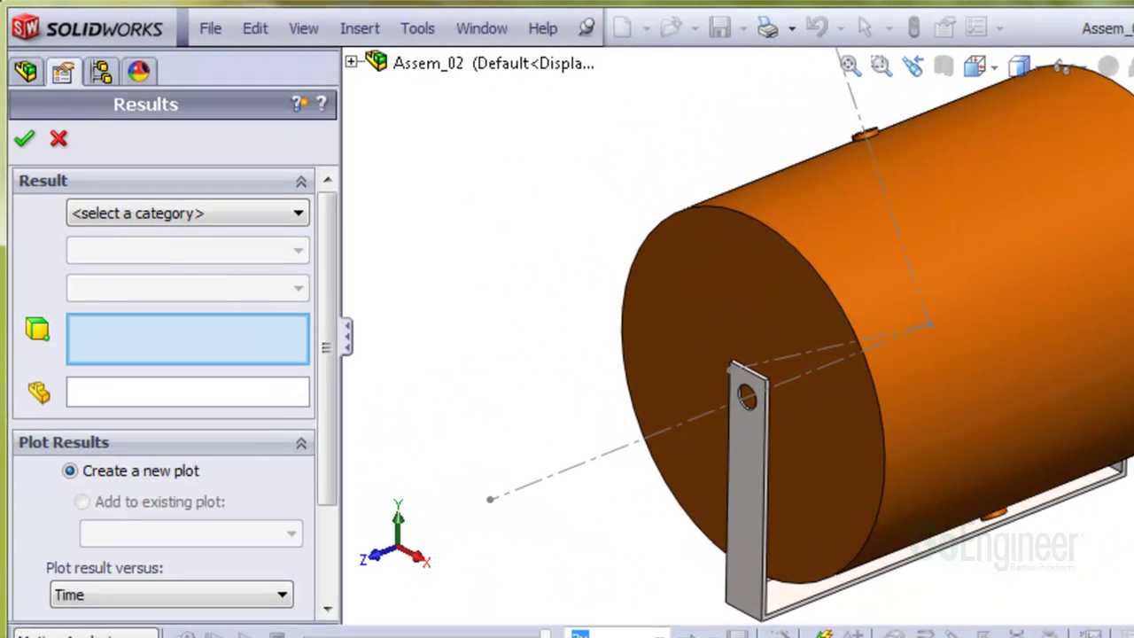
click(264, 218)
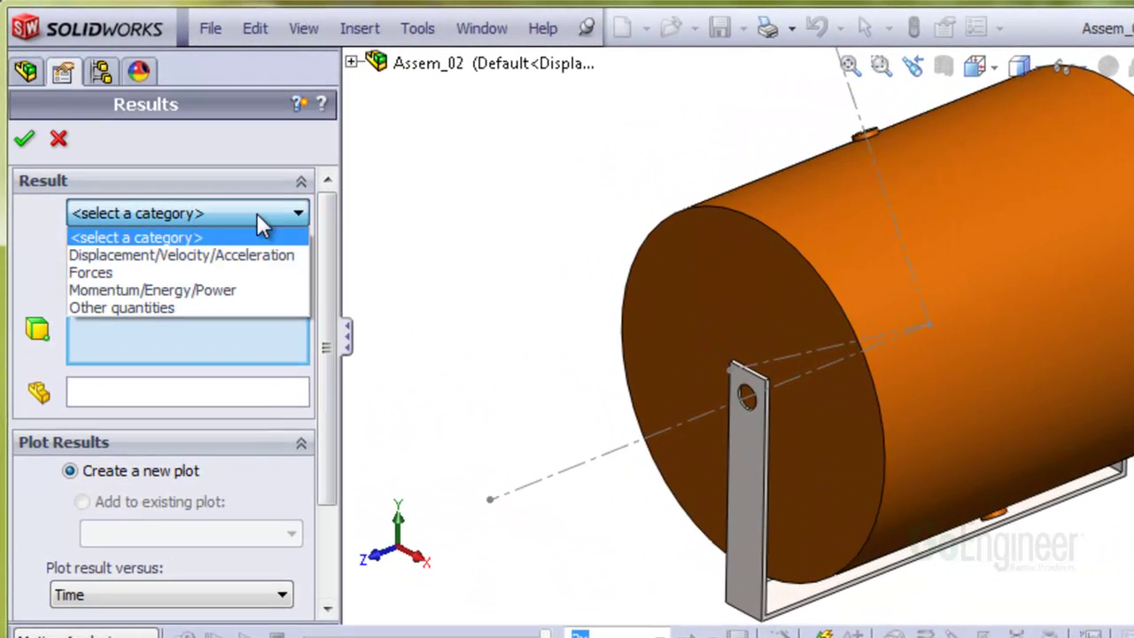
click(202, 257)
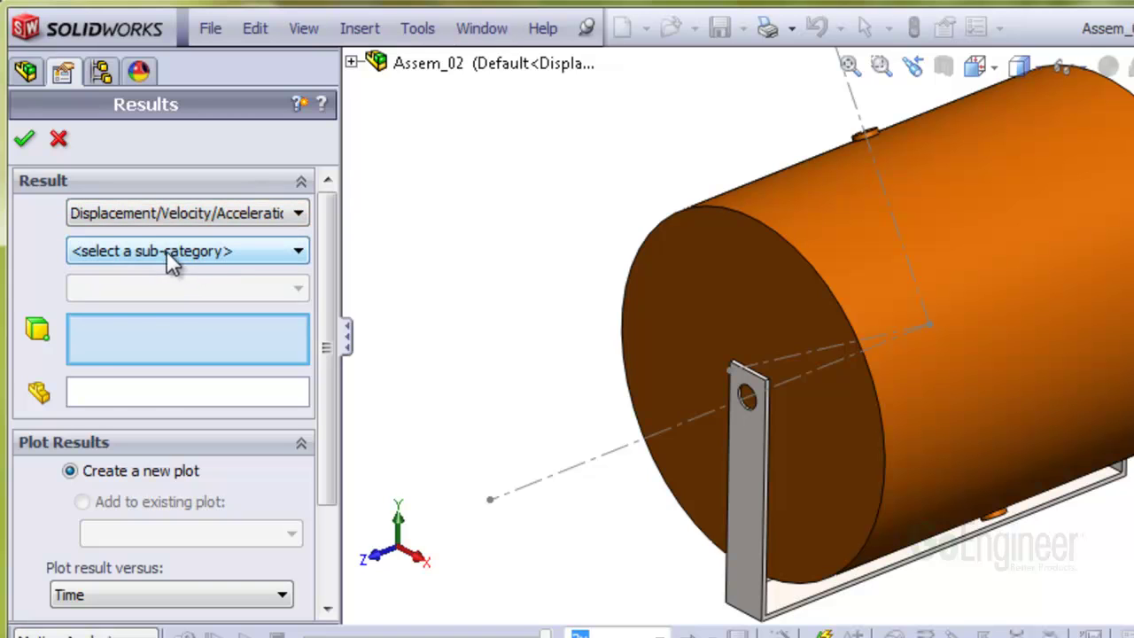
click(167, 253)
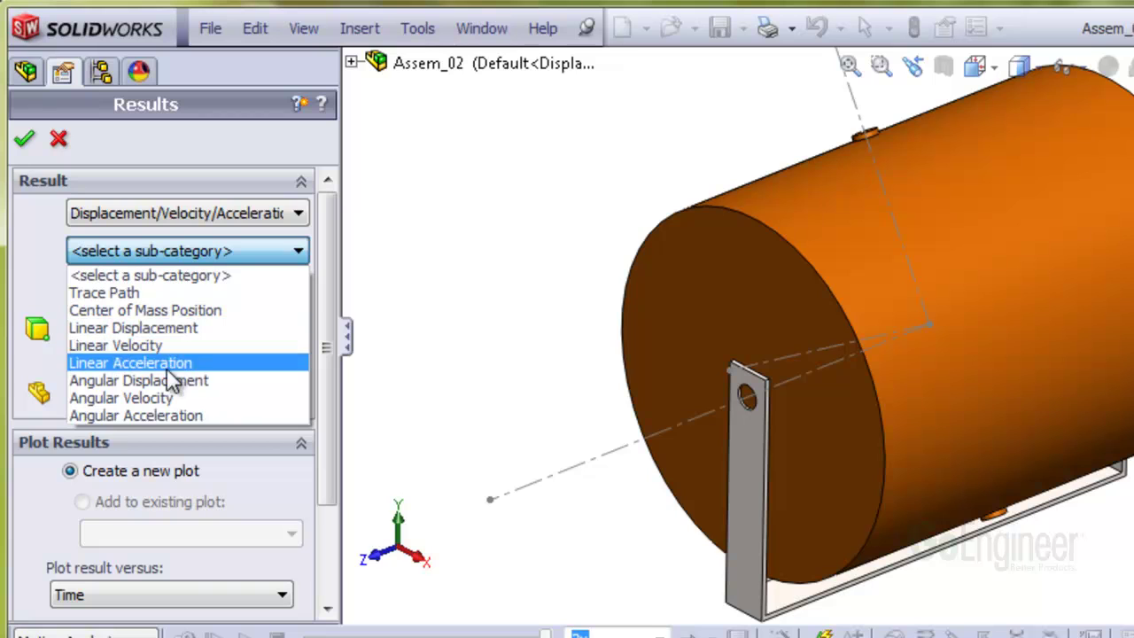
click(201, 398)
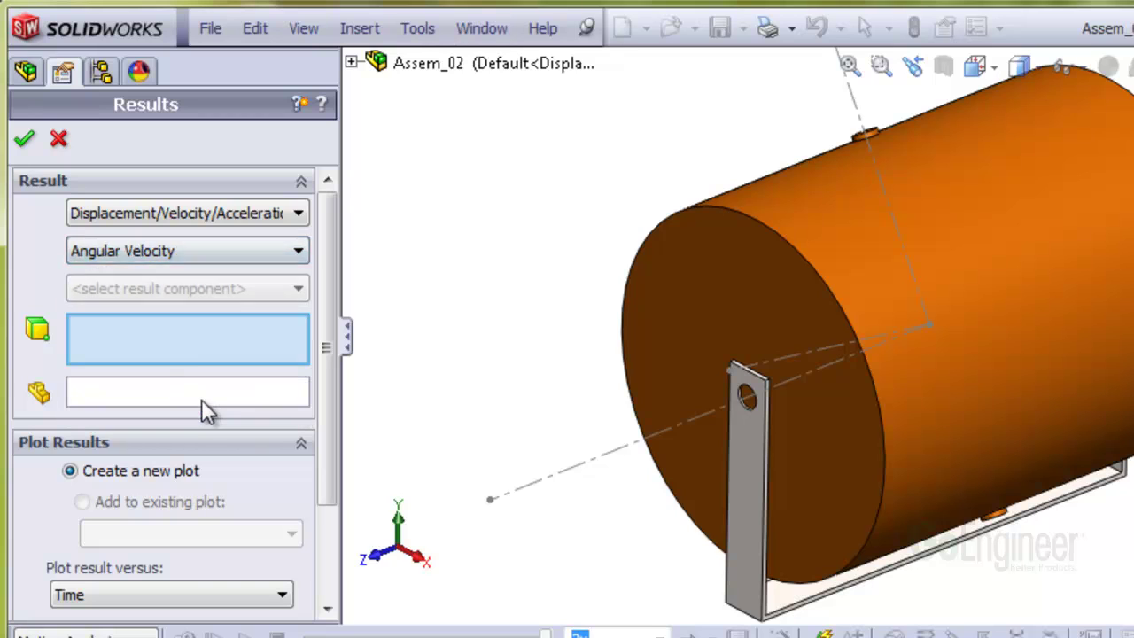
click(169, 288)
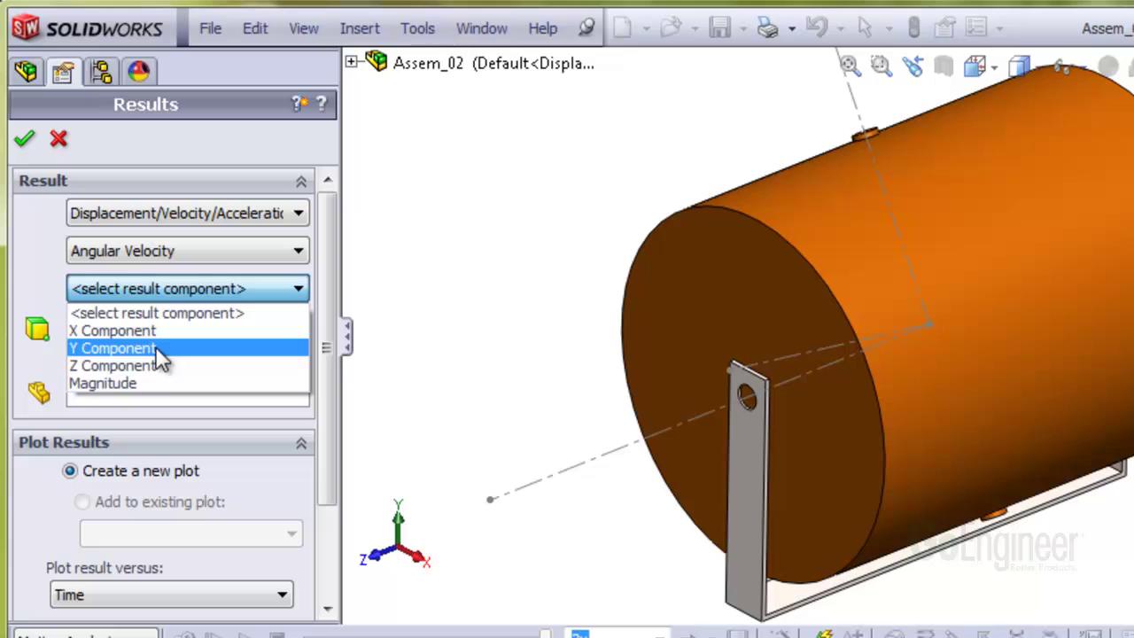
click(147, 383)
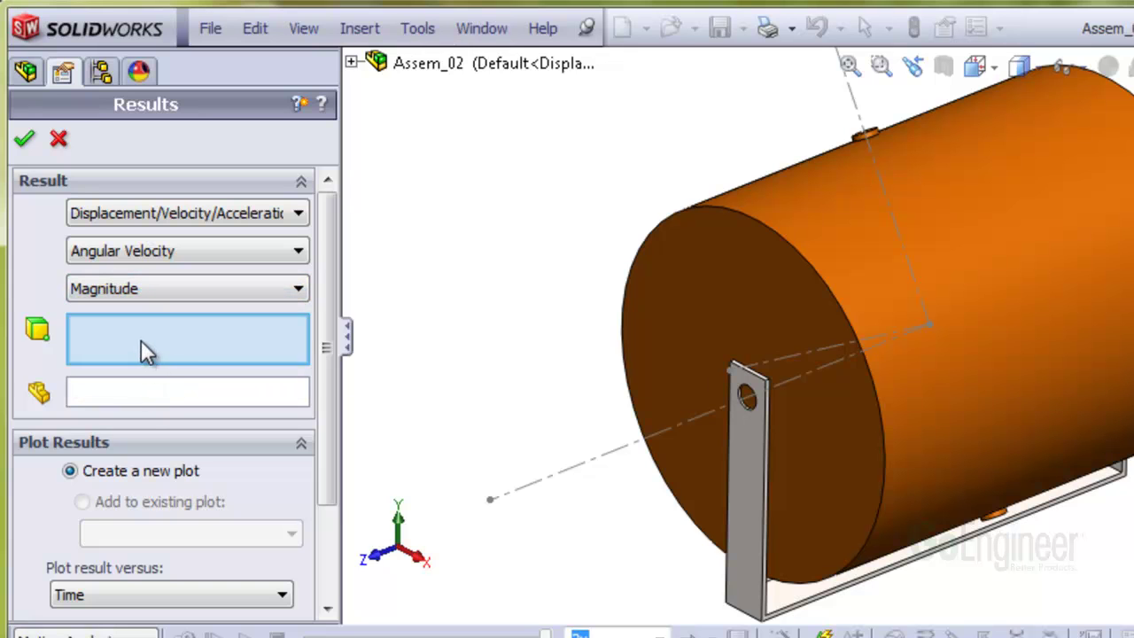
click(698, 340)
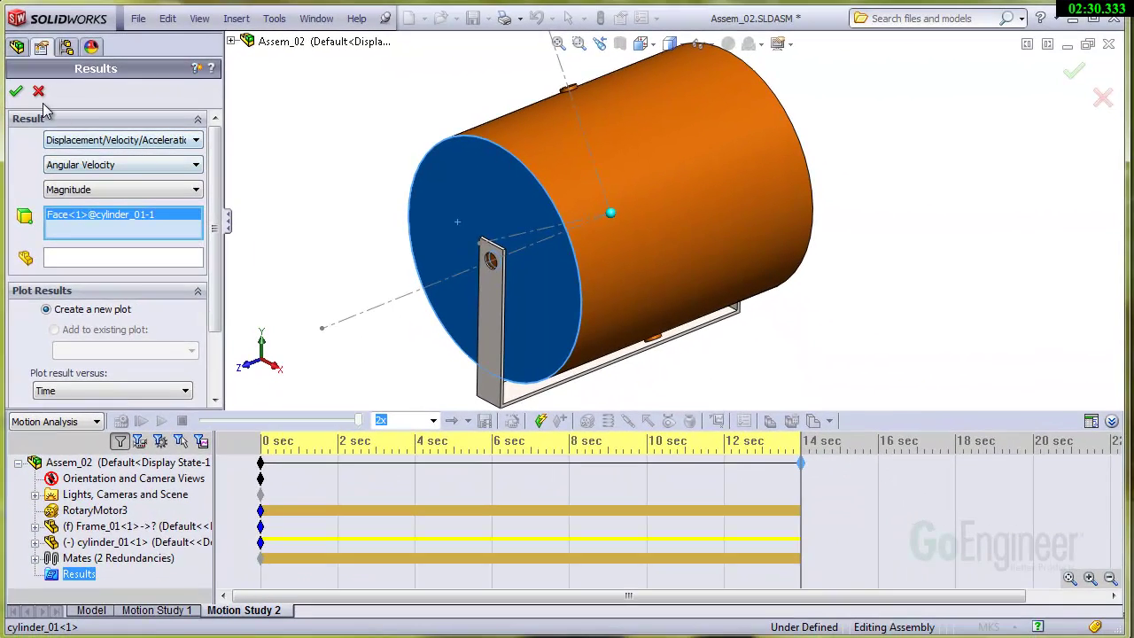
click(16, 96)
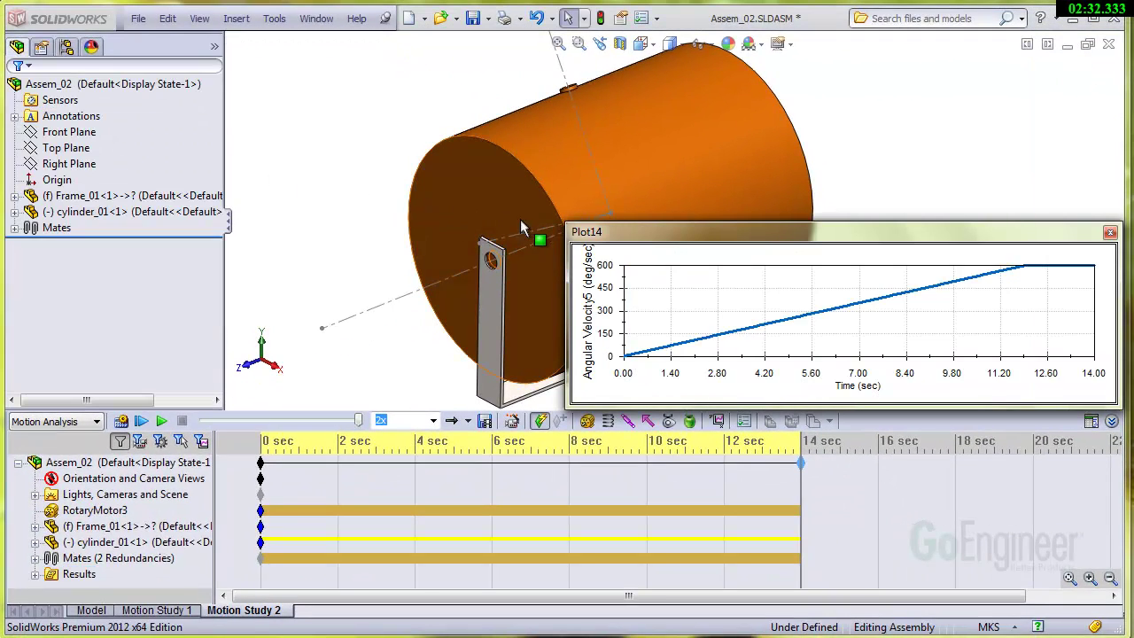
drag(567, 224, 479, 105)
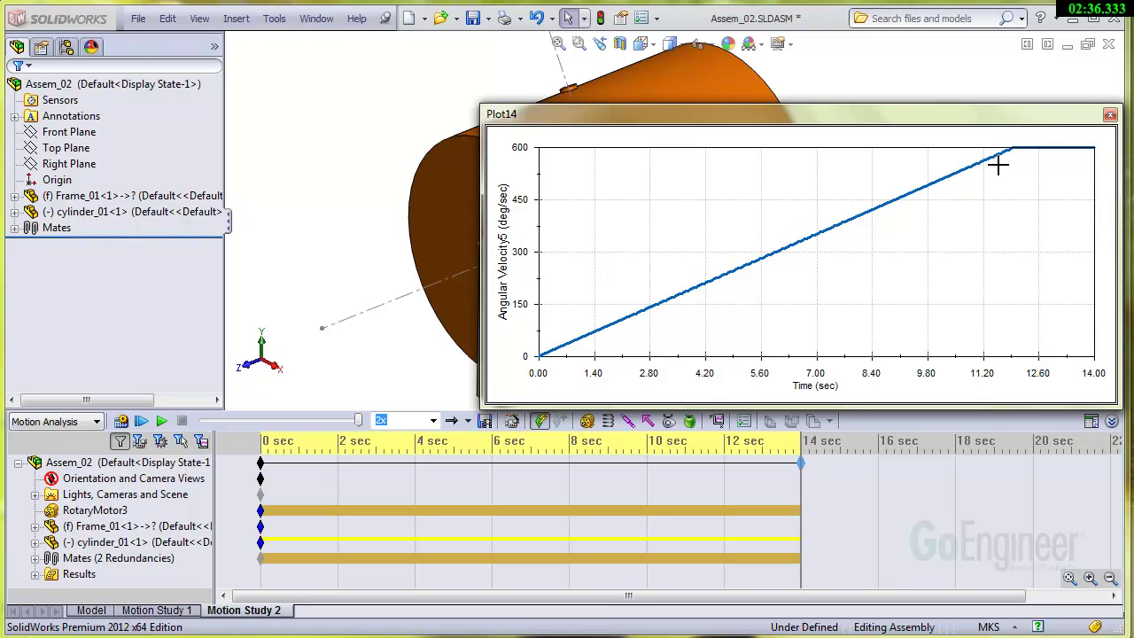
click(1111, 115)
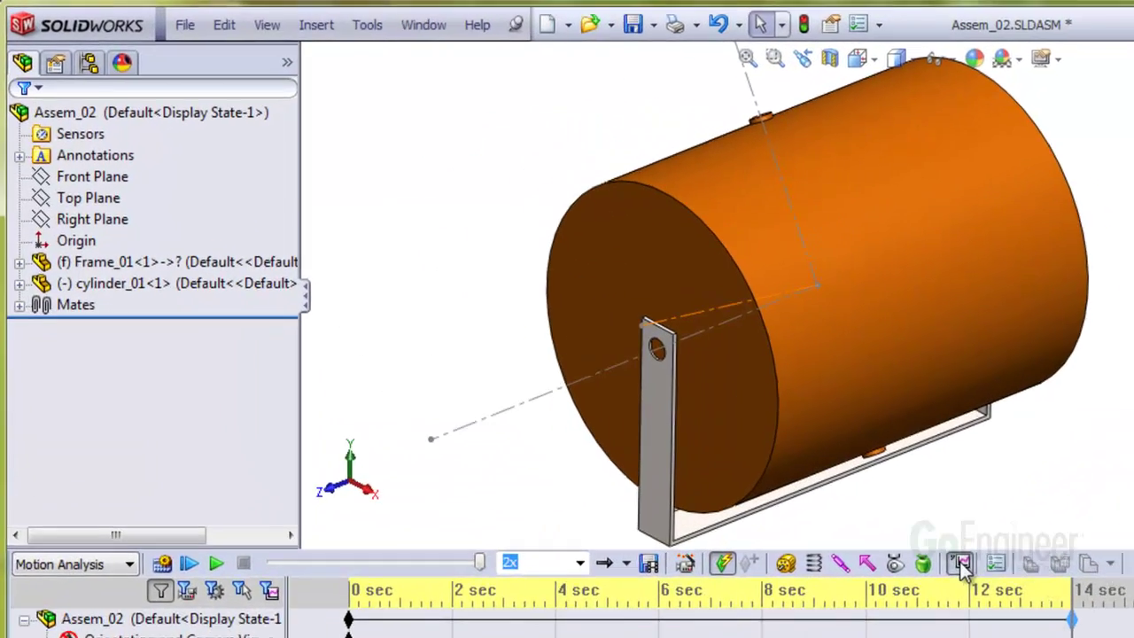
Plot the drum end face's angular acceleration magnitude as Plot15, then close it.
click(720, 421)
click(274, 220)
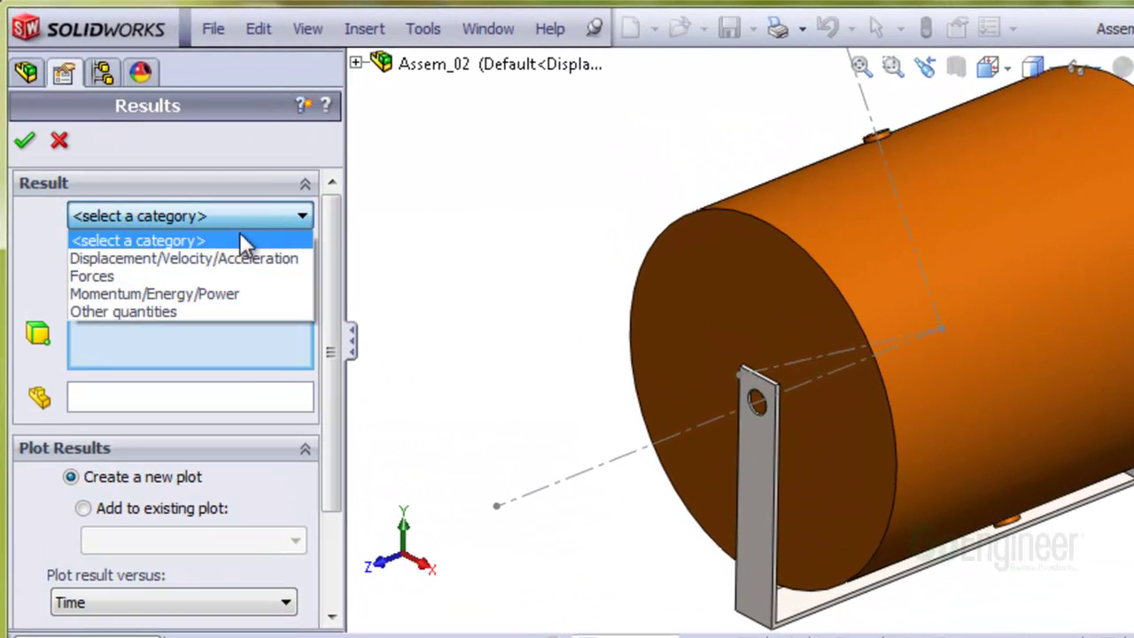
click(243, 259)
click(235, 255)
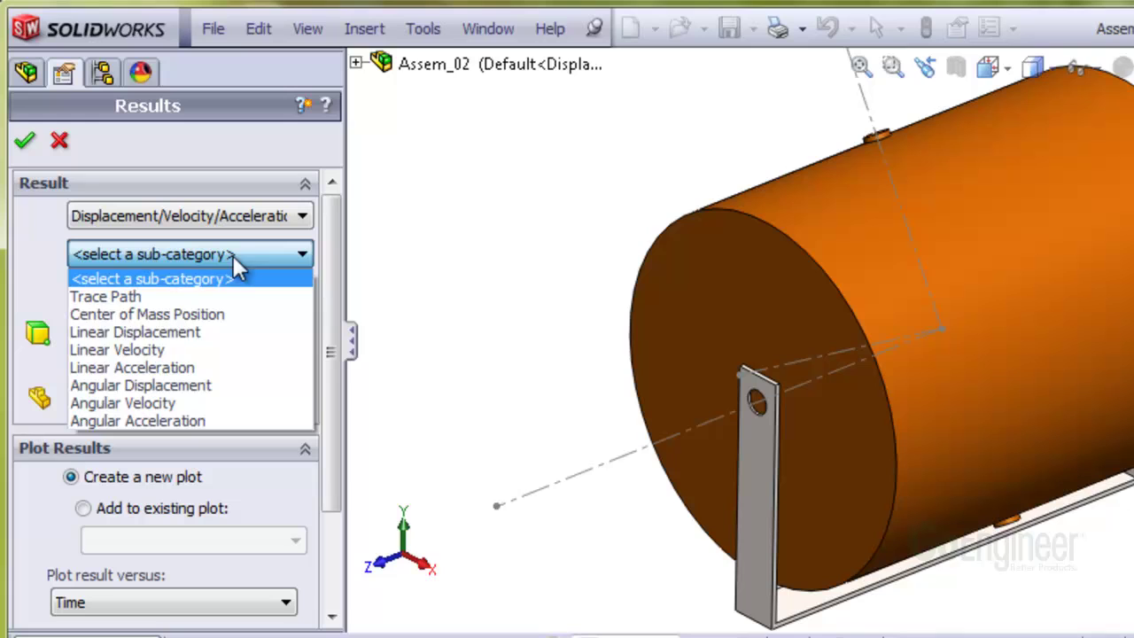
click(235, 421)
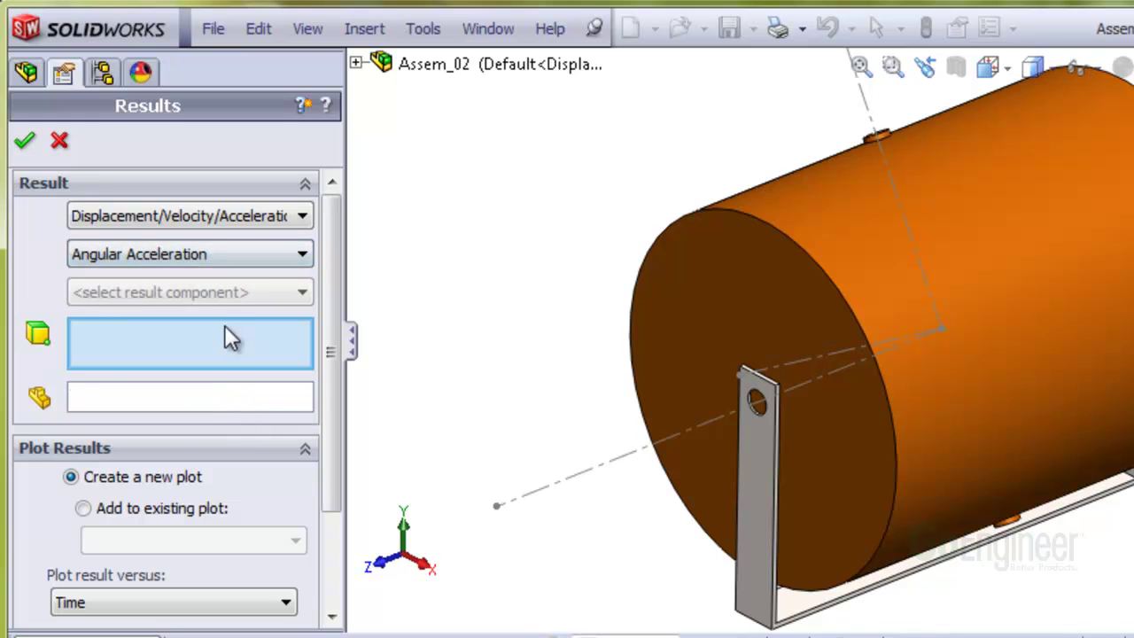
click(213, 294)
click(203, 392)
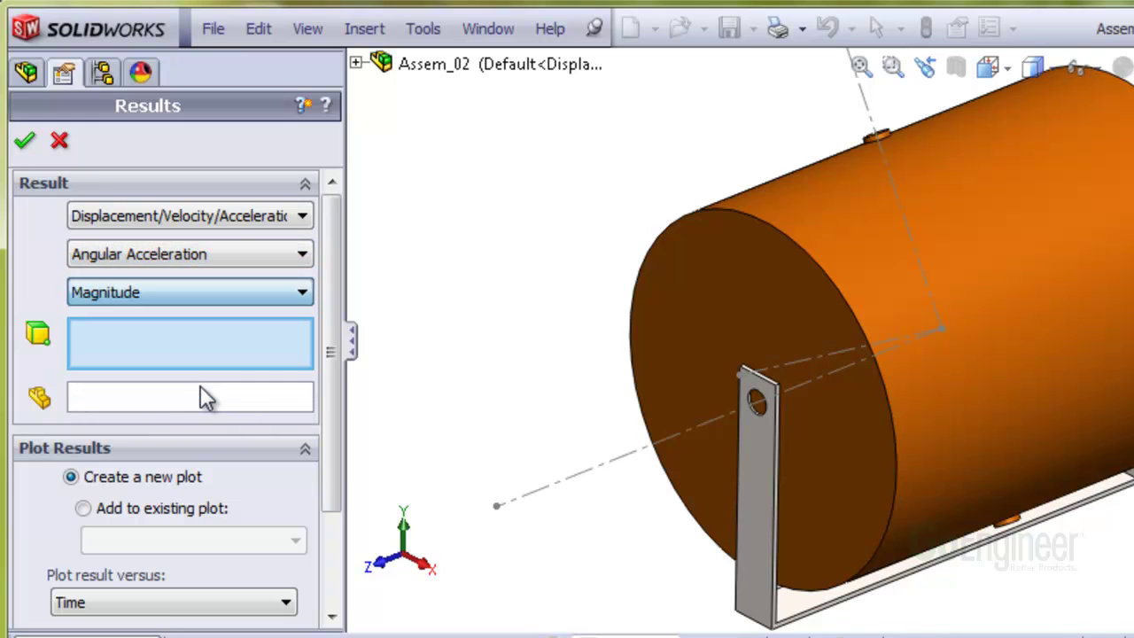
click(688, 373)
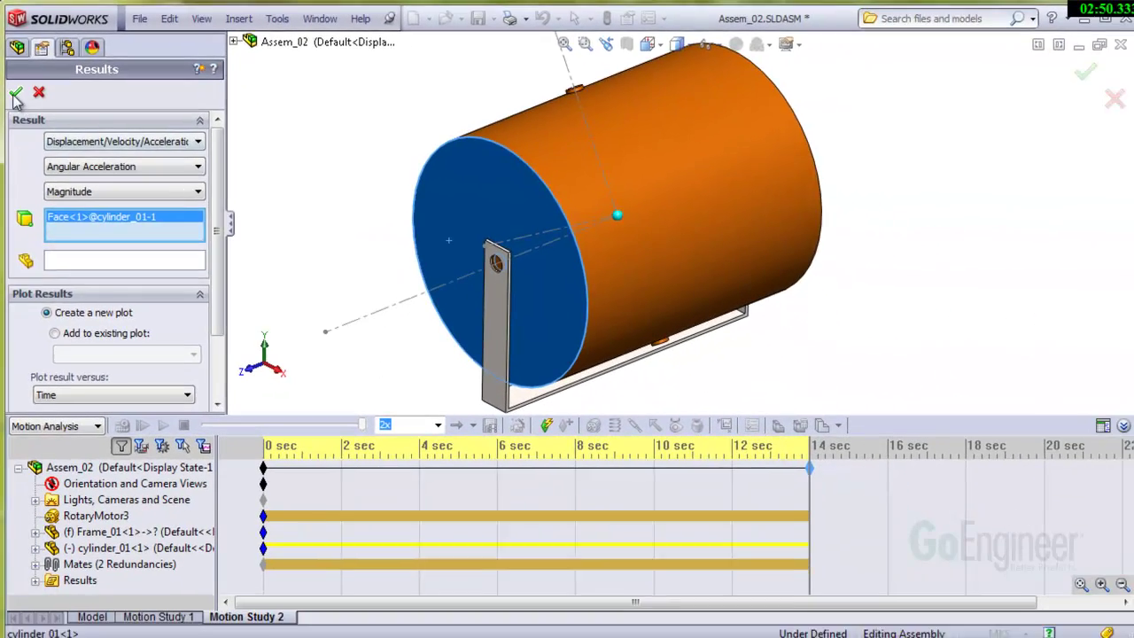
click(24, 141)
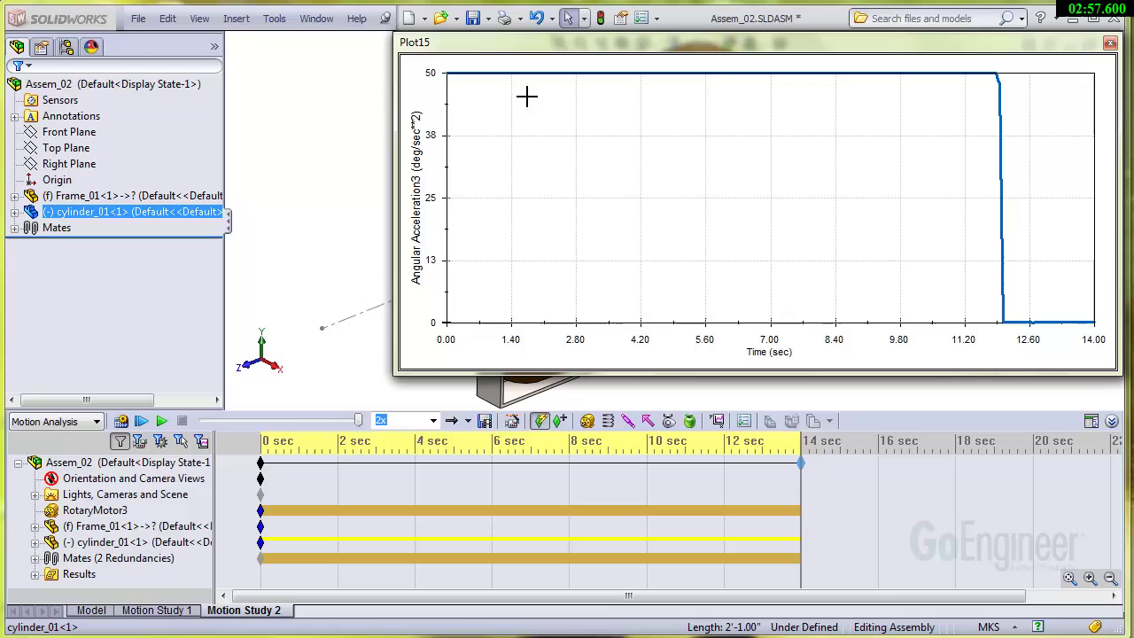
click(1112, 45)
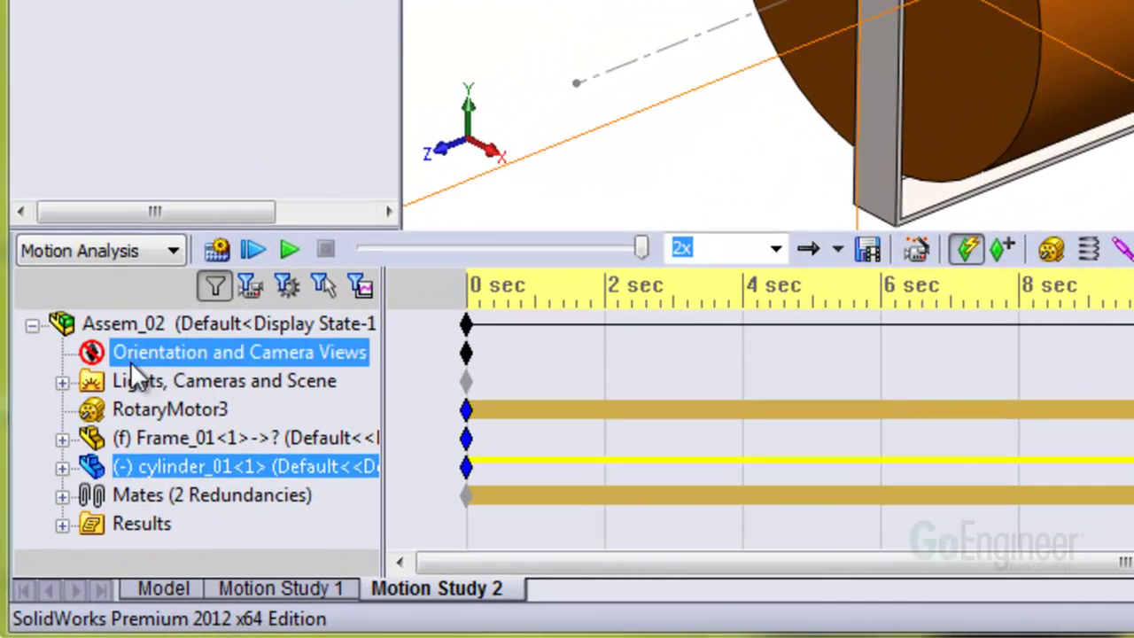
click(62, 524)
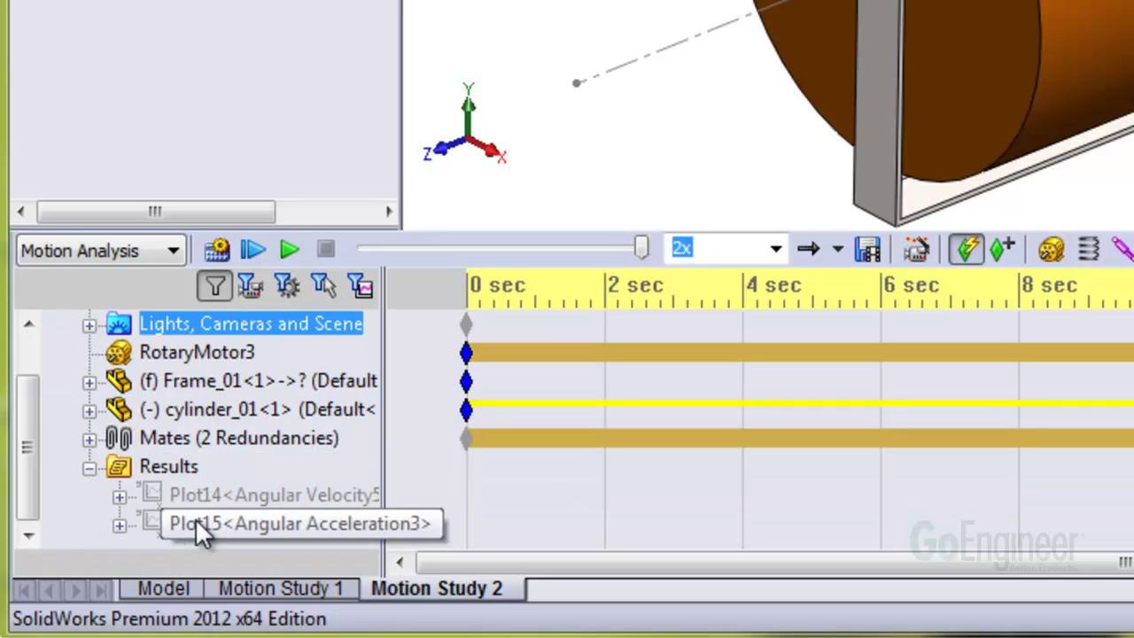
right_click(222, 498)
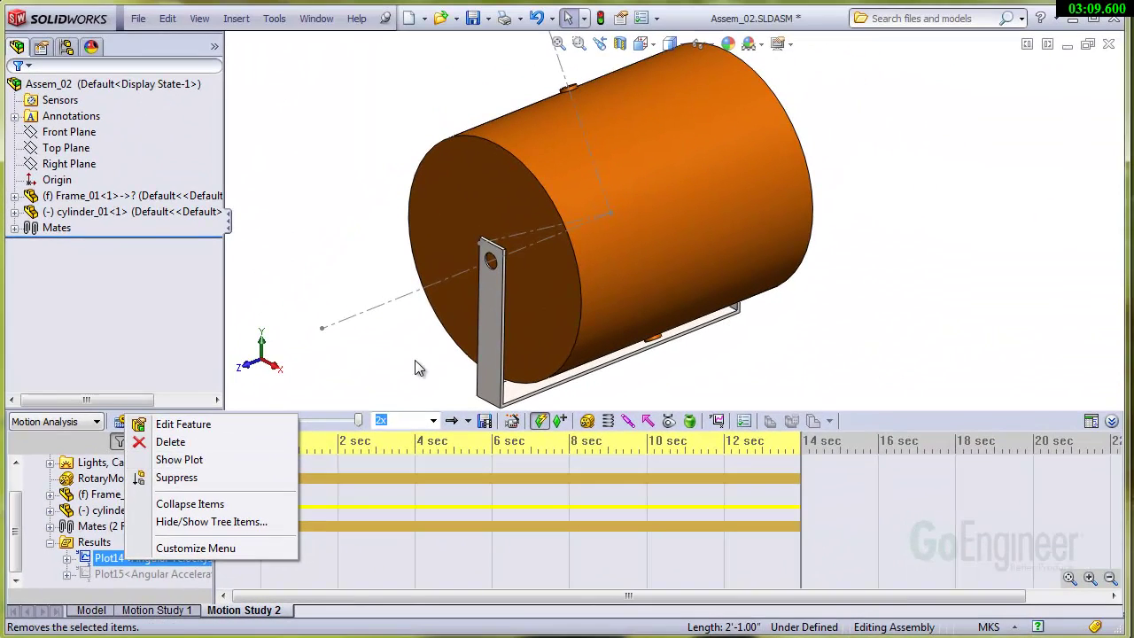
click(415, 362)
scroll(25, 543, up, 2)
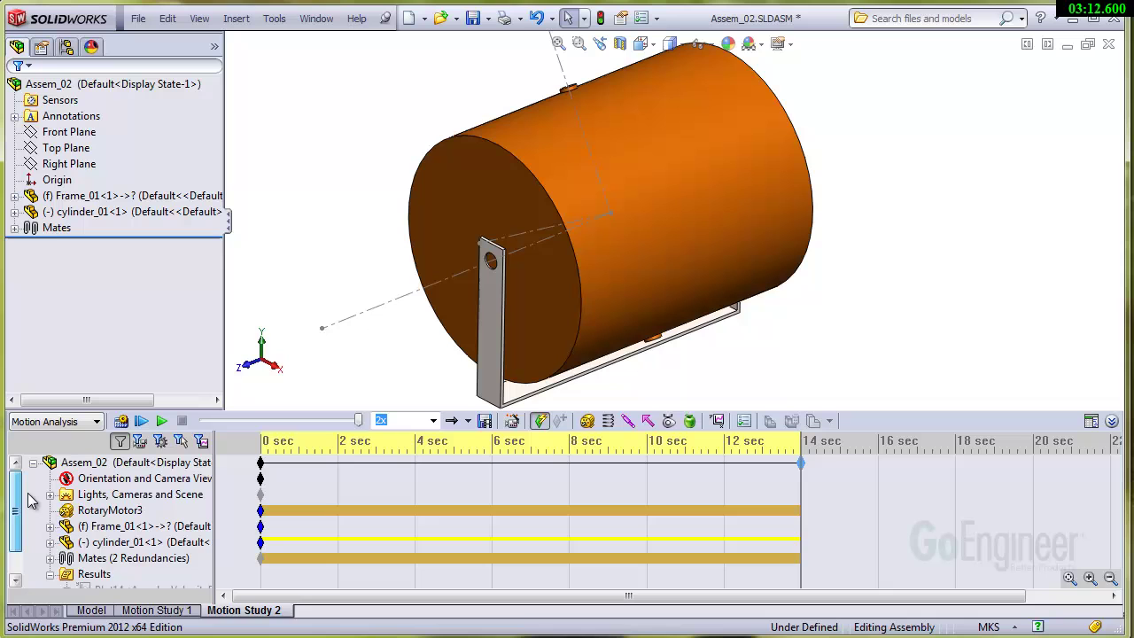
click(63, 511)
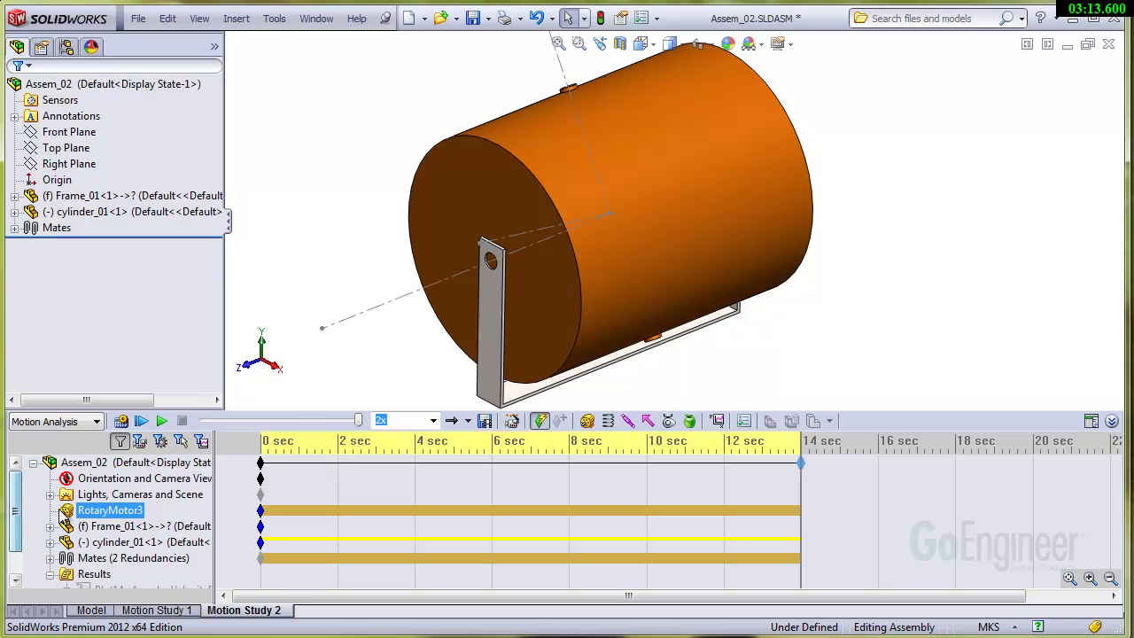
Create Plot16 of RotaryMotor3's motor torque magnitude and enlarge the graph.
click(346, 519)
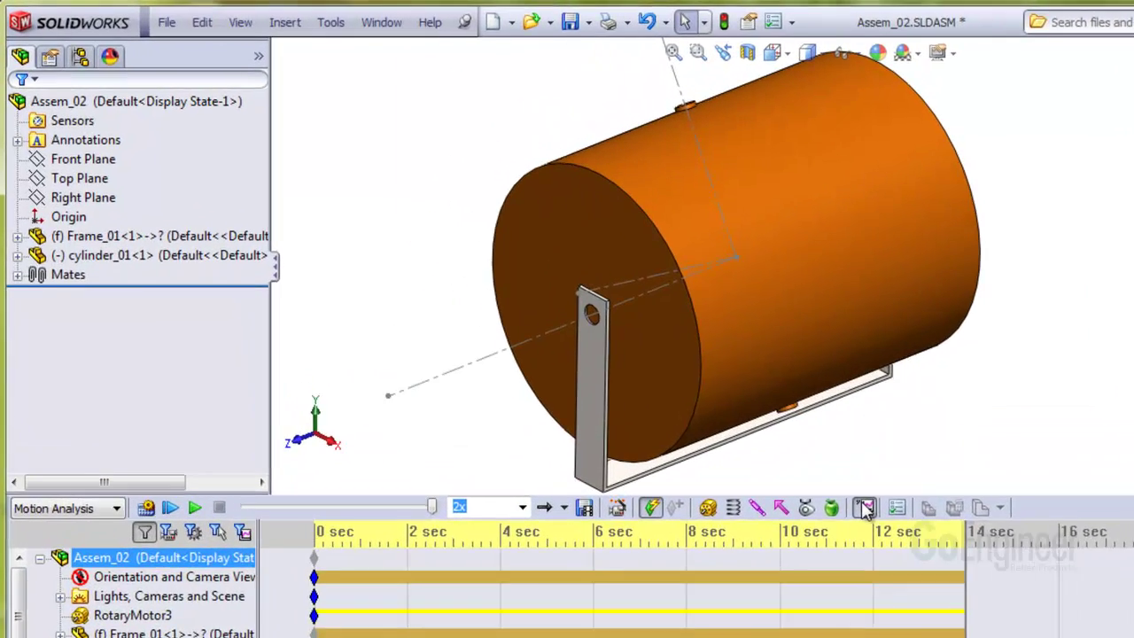
click(718, 421)
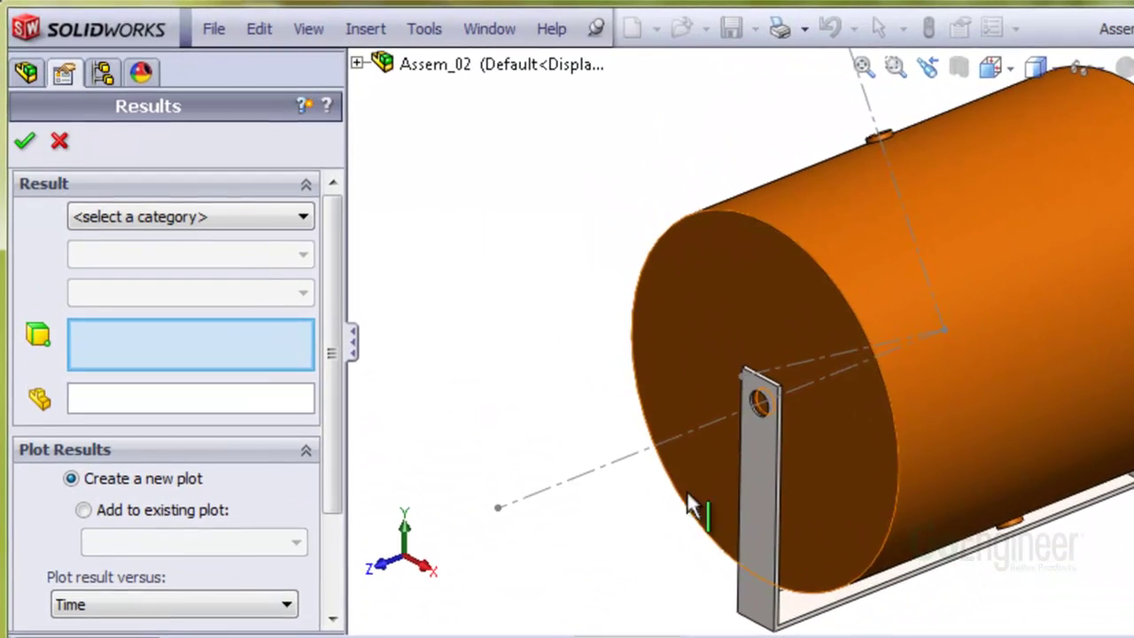
click(264, 216)
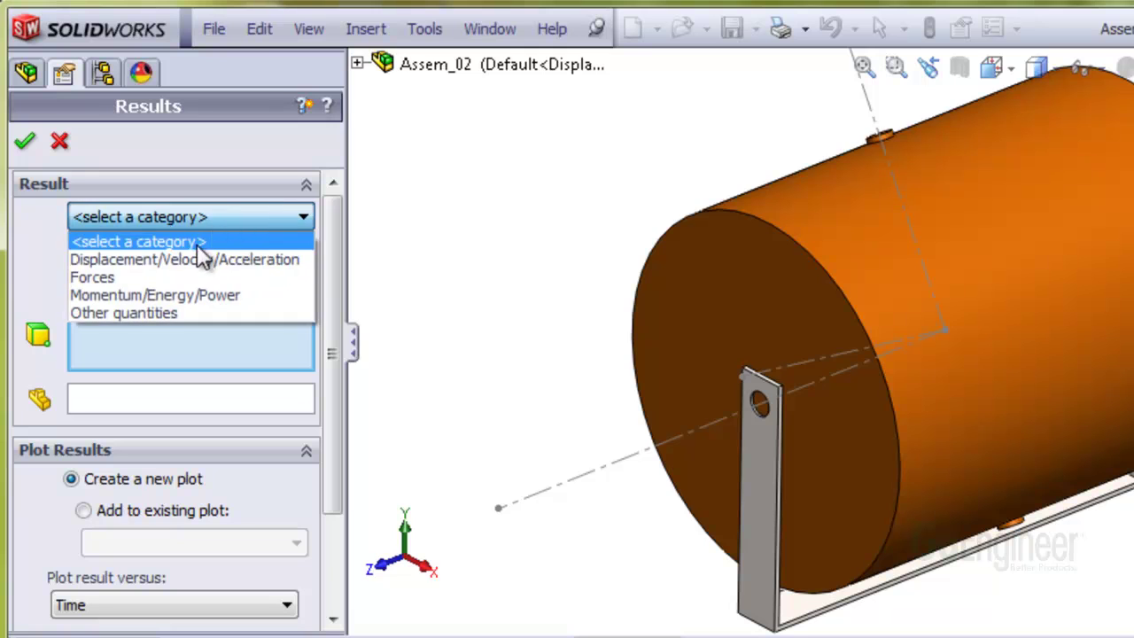
click(140, 276)
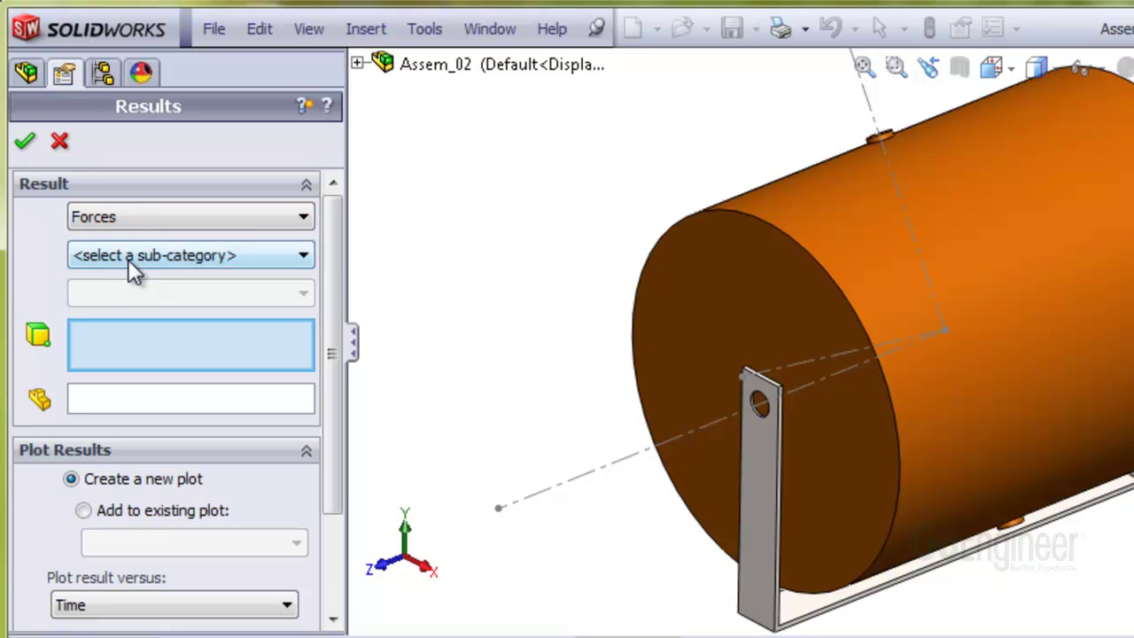
click(127, 256)
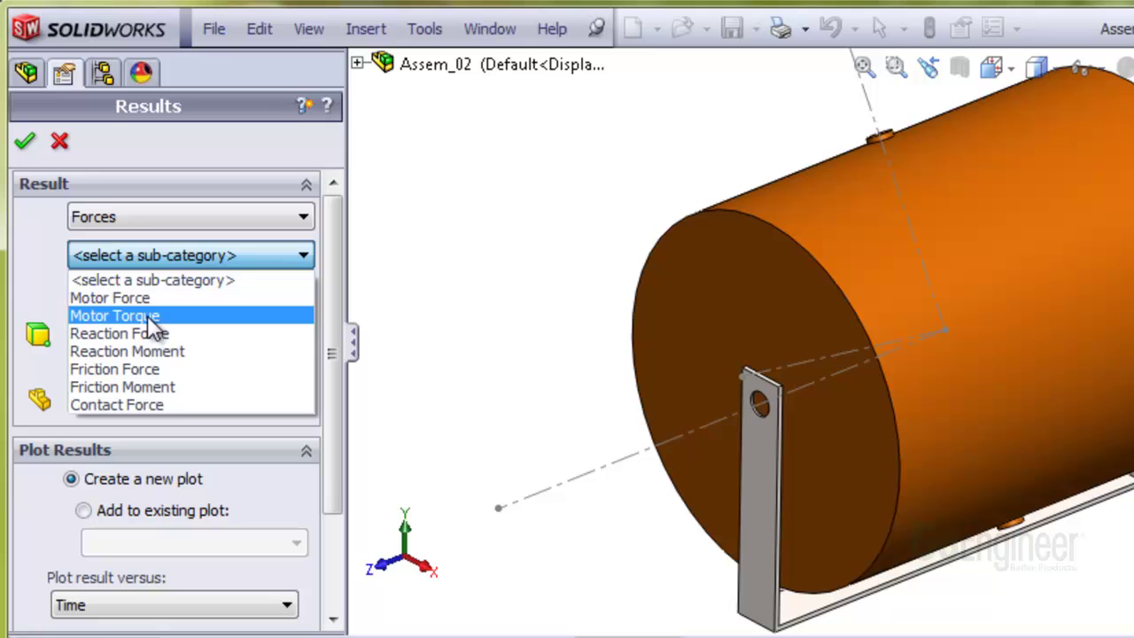
click(148, 316)
click(142, 292)
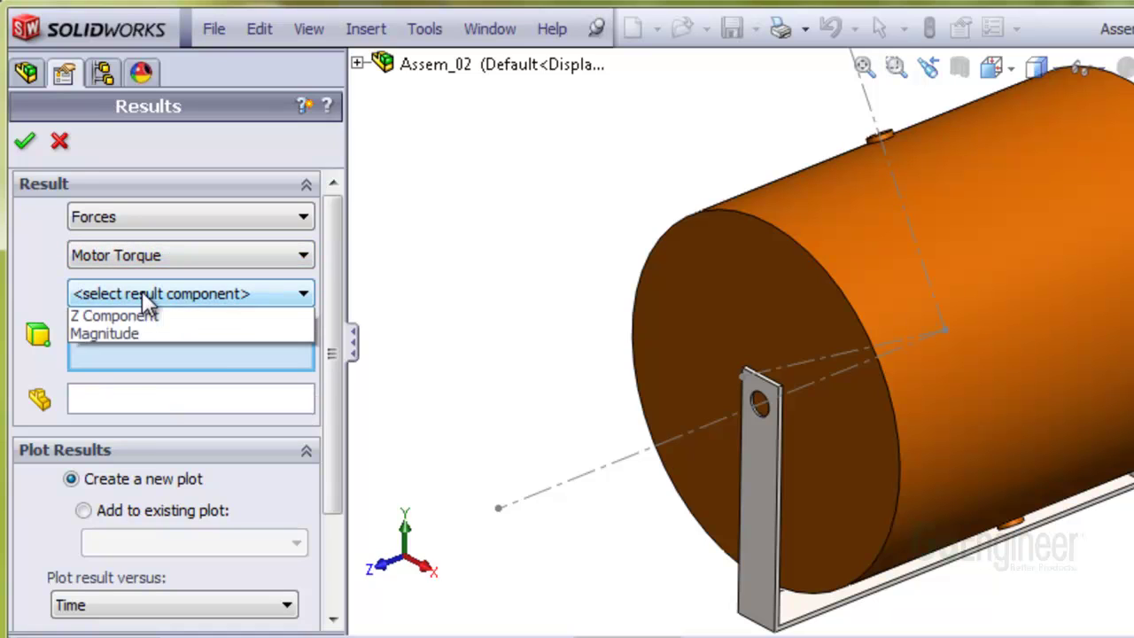
click(138, 391)
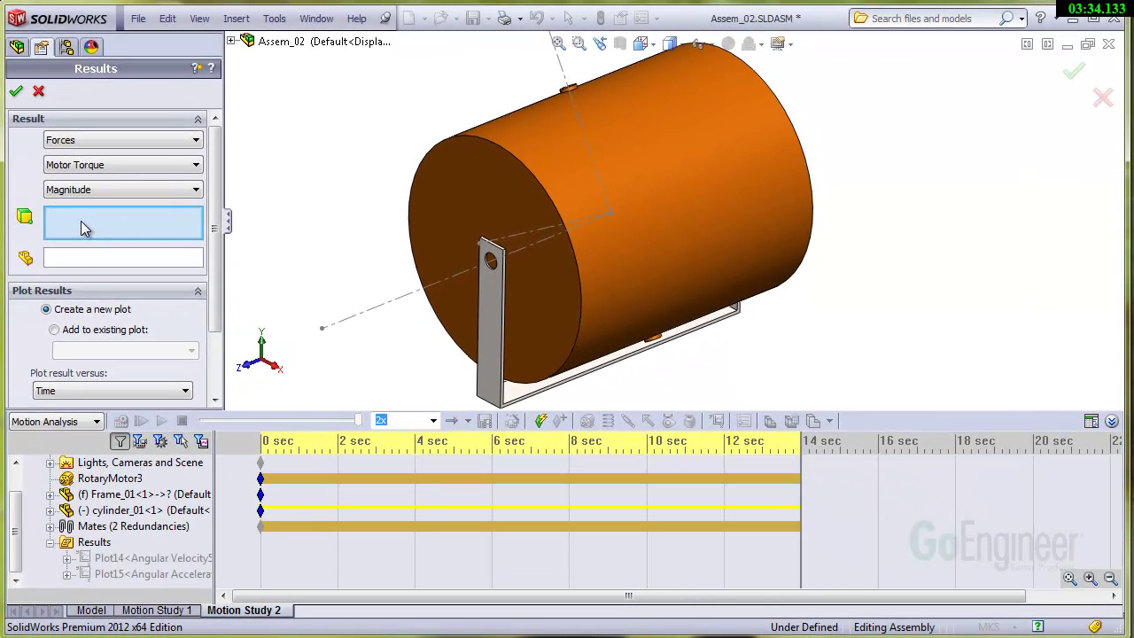
click(104, 478)
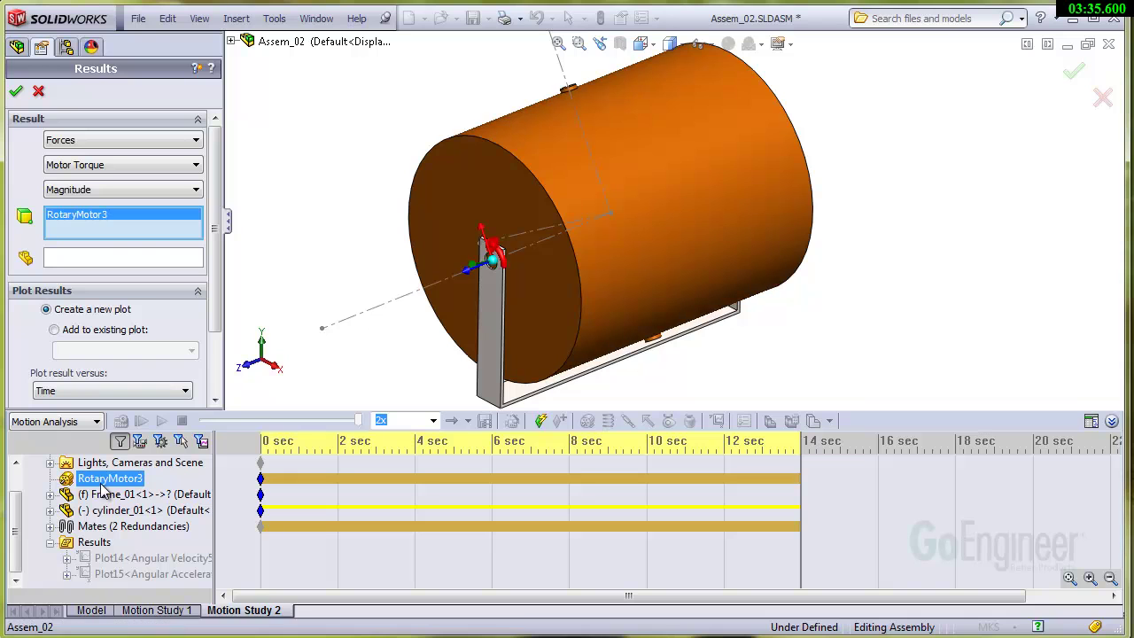
click(16, 92)
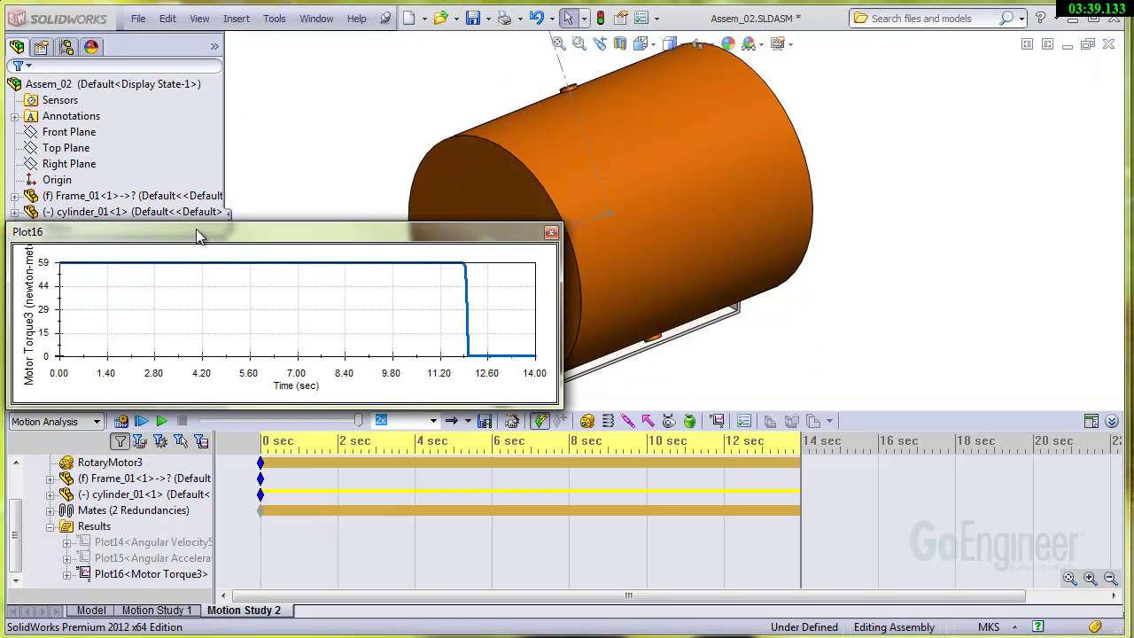
drag(197, 233, 286, 109)
drag(653, 286, 694, 428)
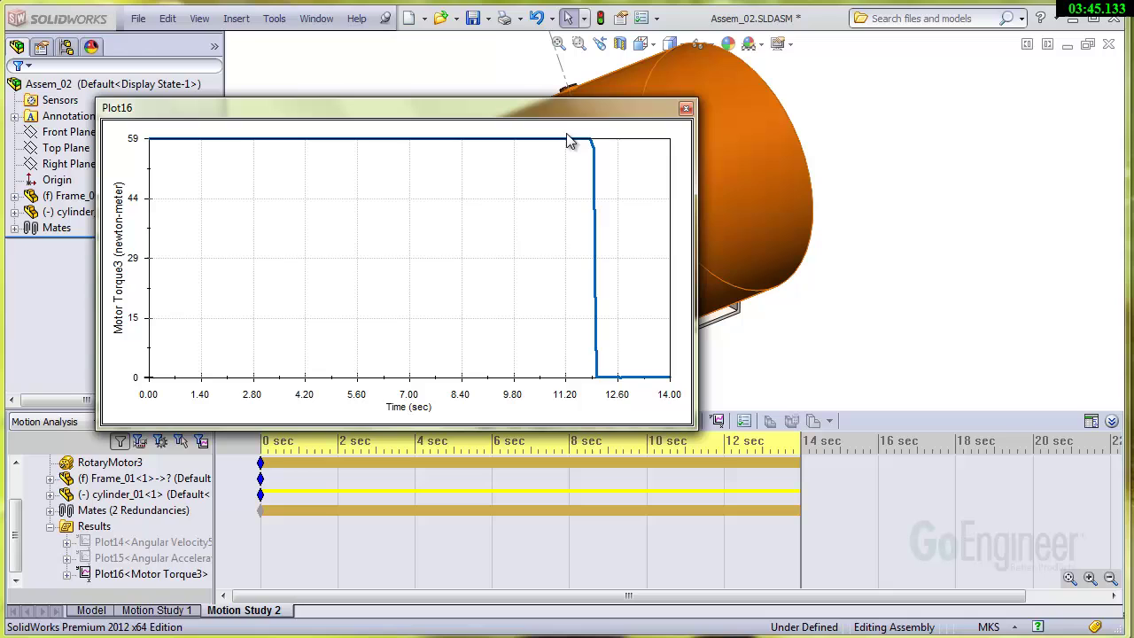
Close the torque graph and create Plot17 of RotaryMotor3's power consumption.
click(686, 110)
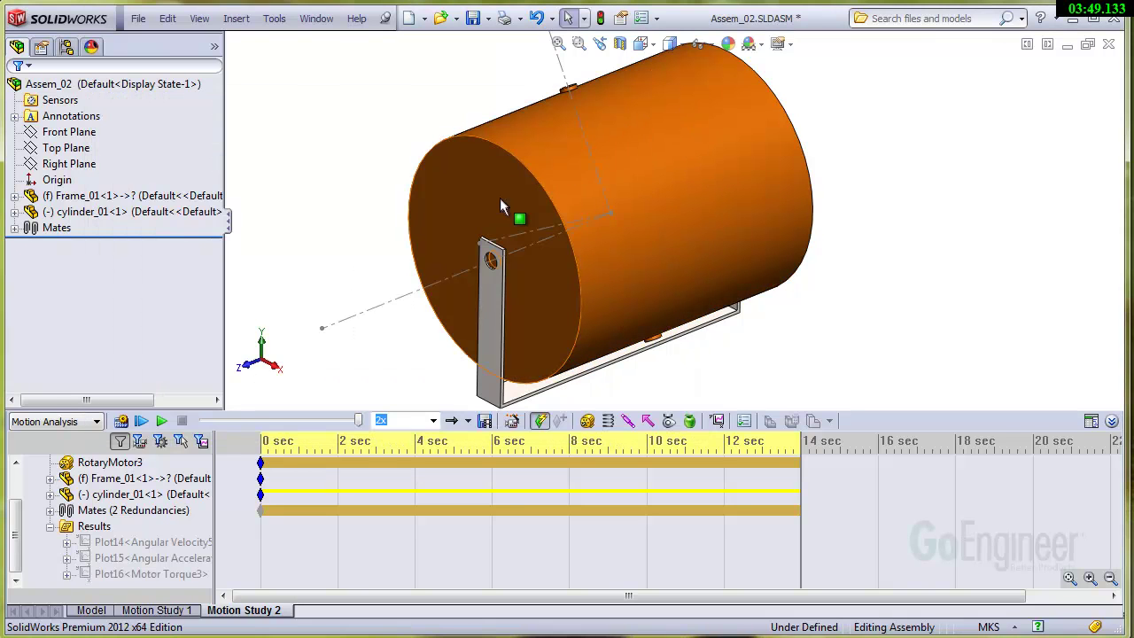
click(718, 421)
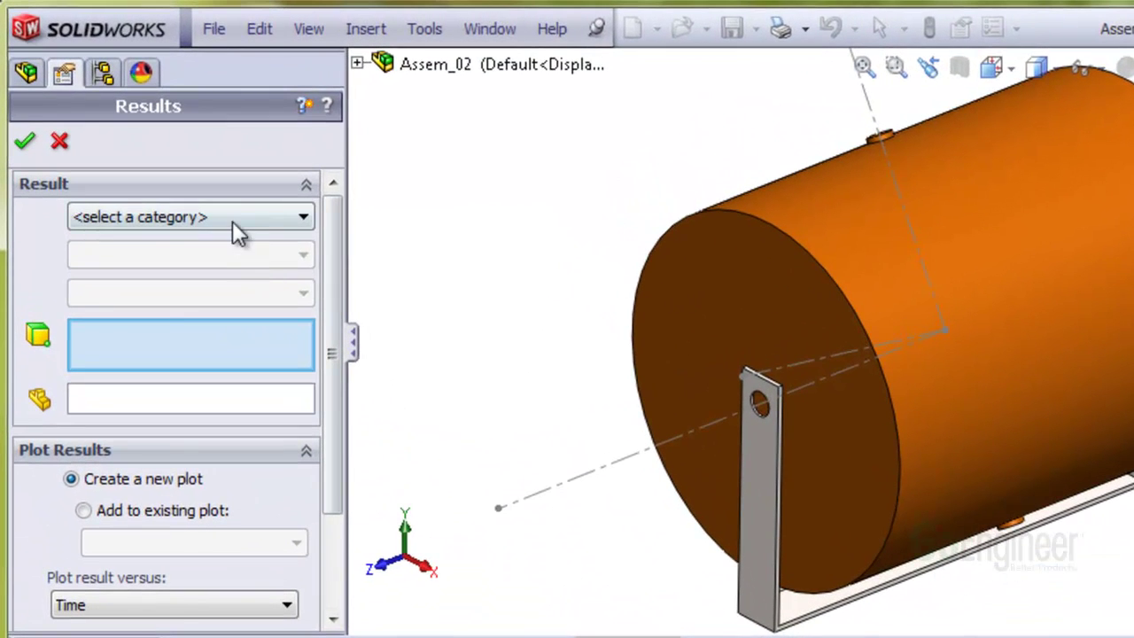
click(232, 219)
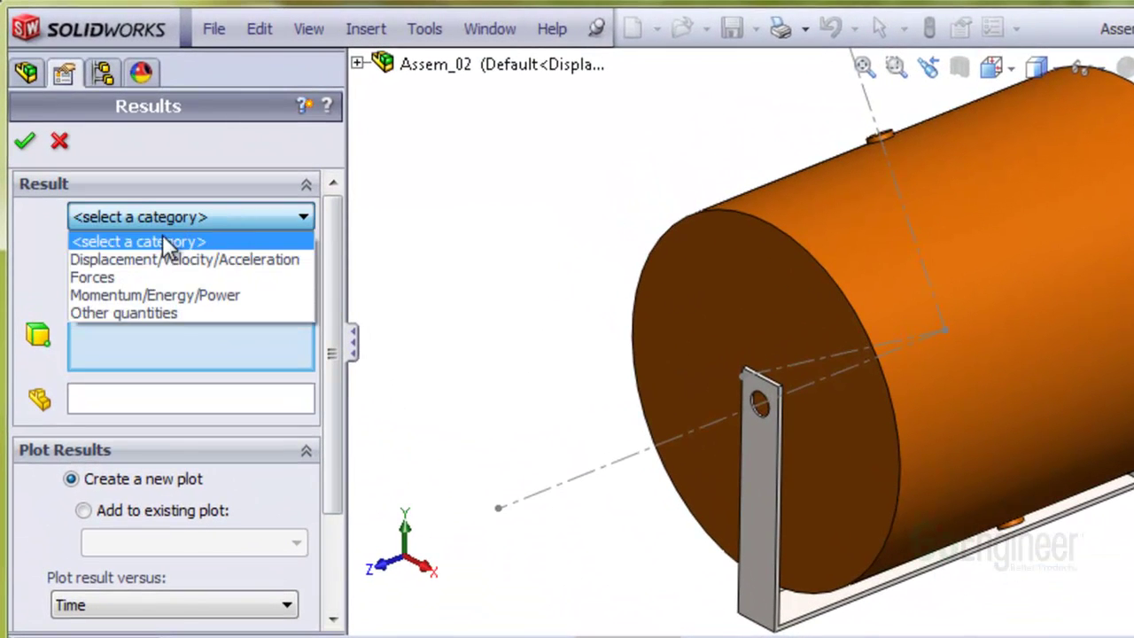
click(192, 296)
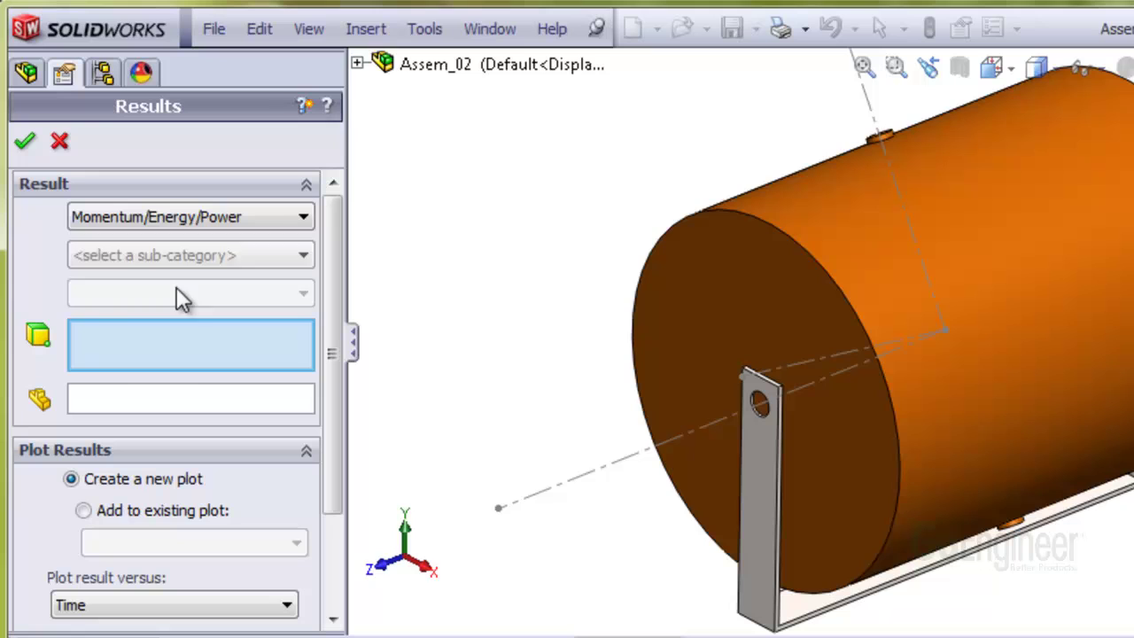
click(160, 257)
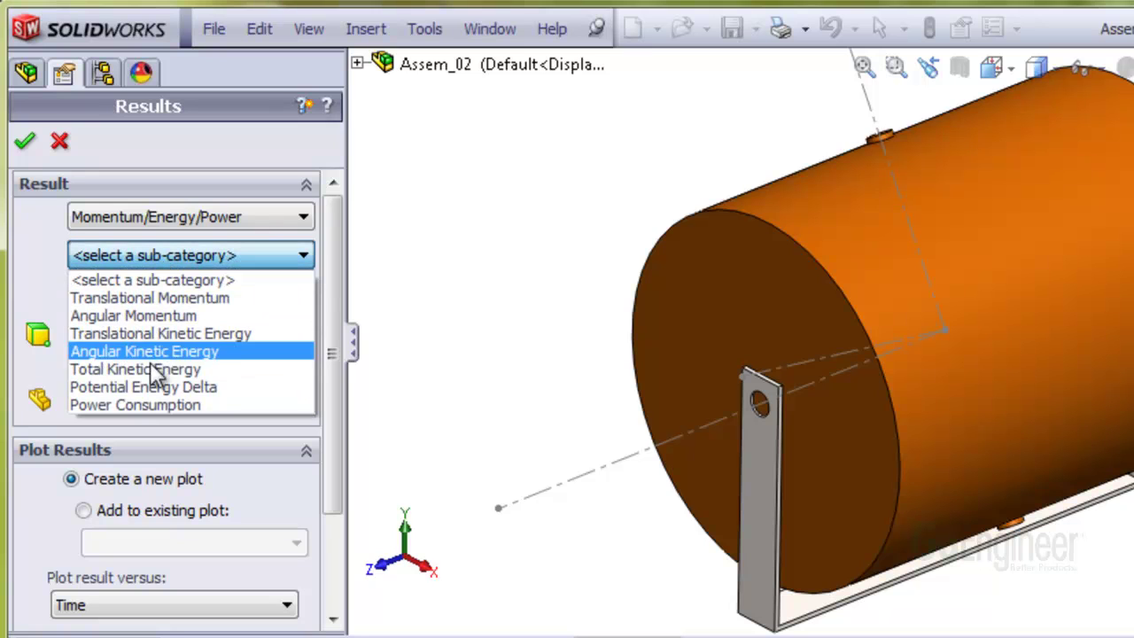
click(160, 405)
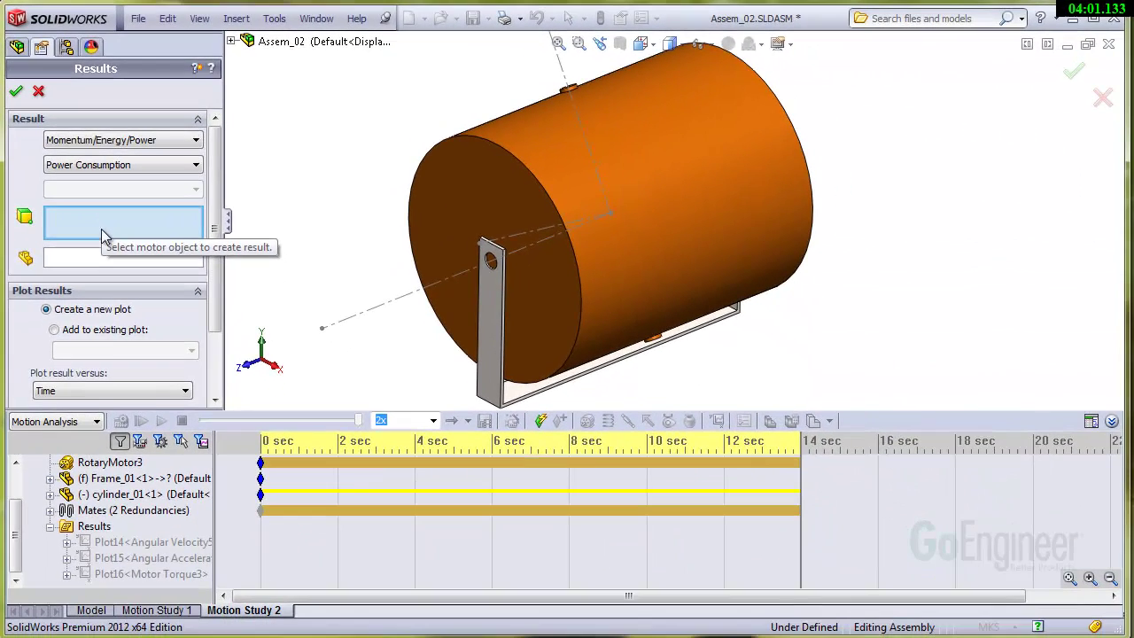
click(104, 462)
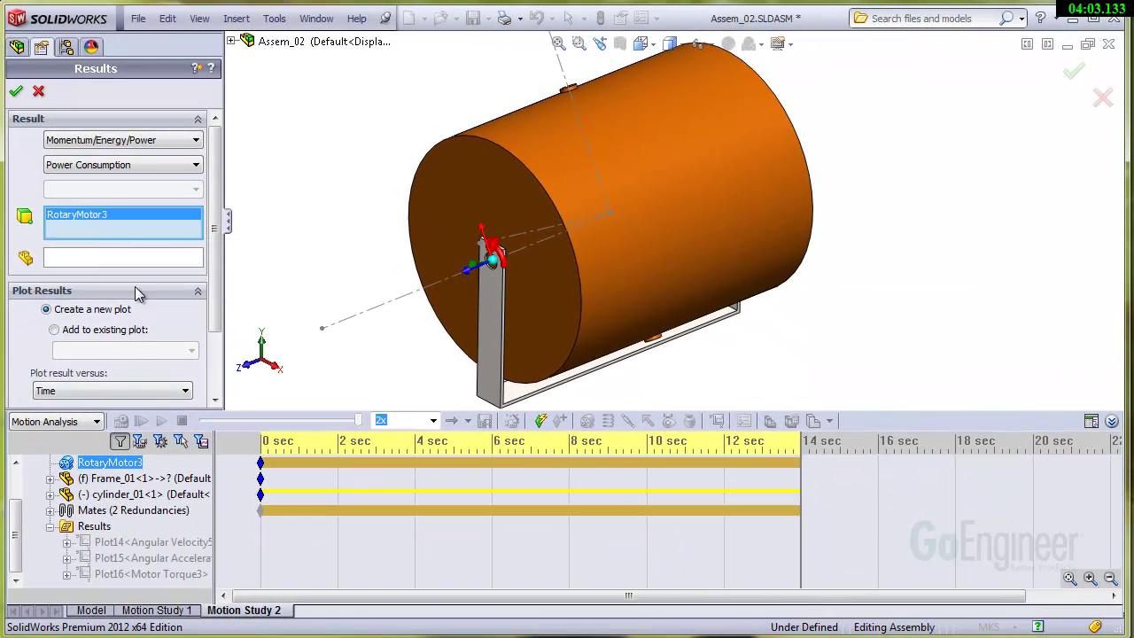
click(16, 90)
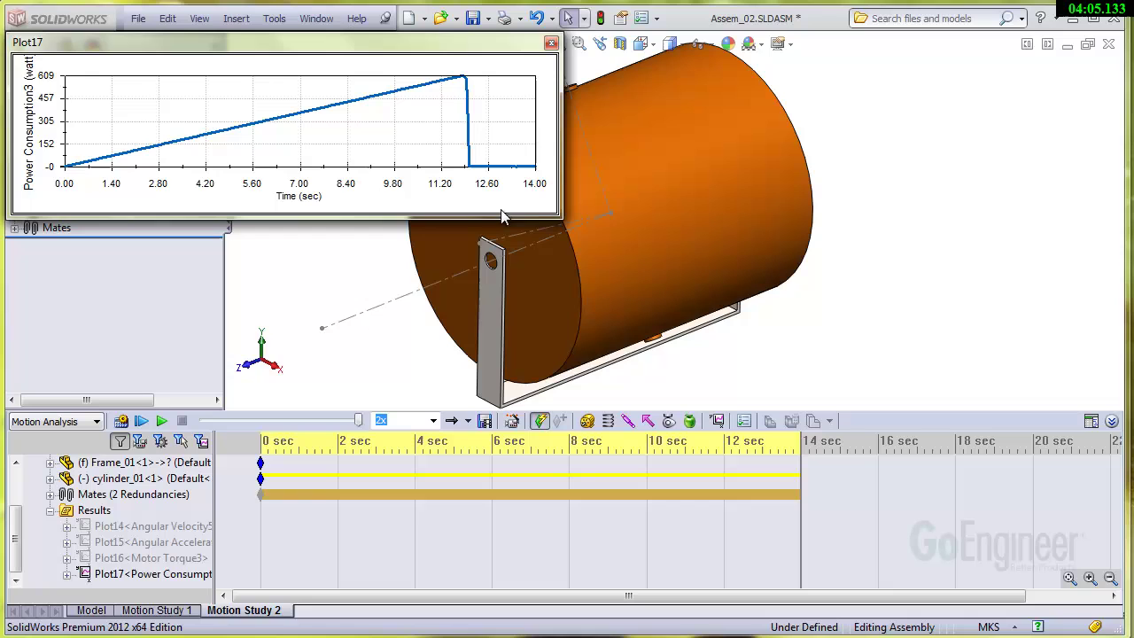
Enlarge and reposition Plot17 to read its ~605 W peak near 11.77 s.
drag(558, 216, 561, 391)
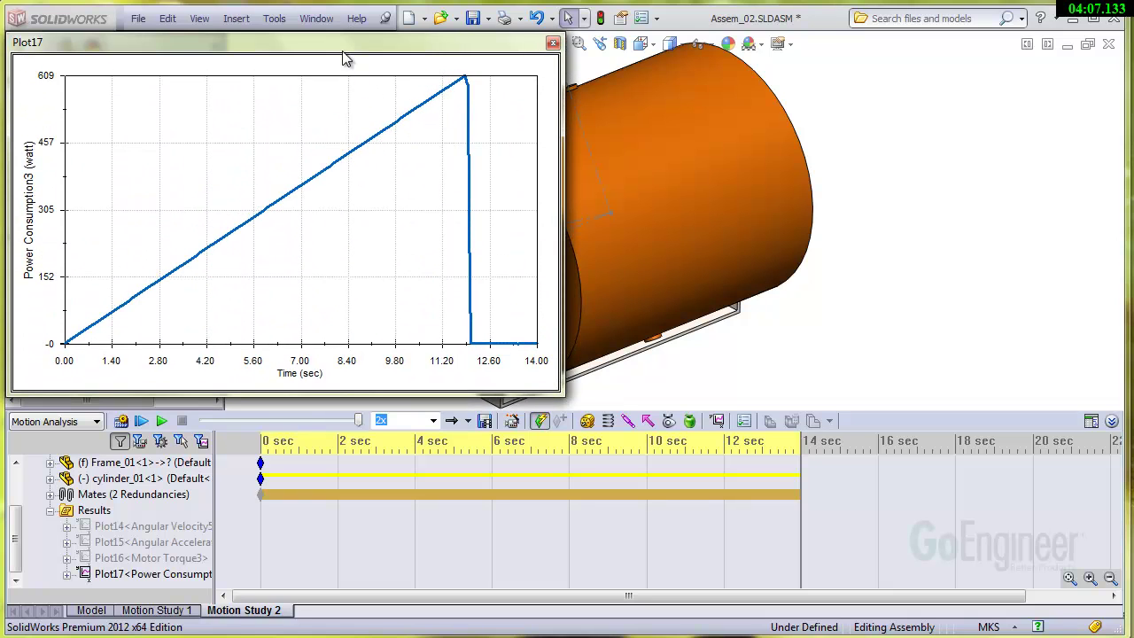
drag(345, 57, 423, 89)
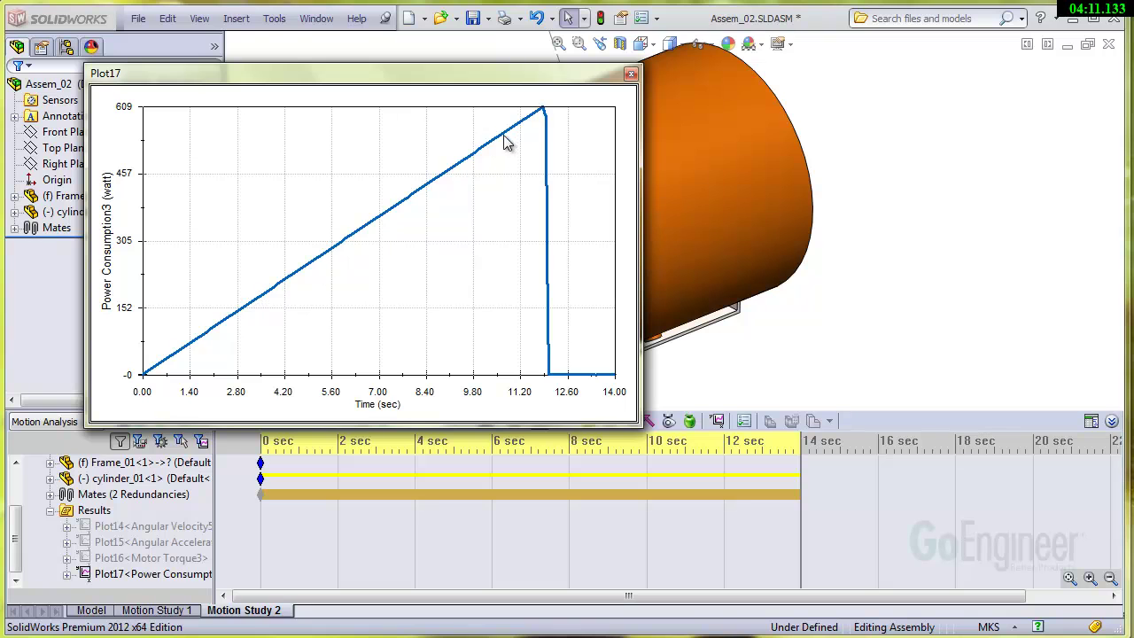
mouse_move(543, 112)
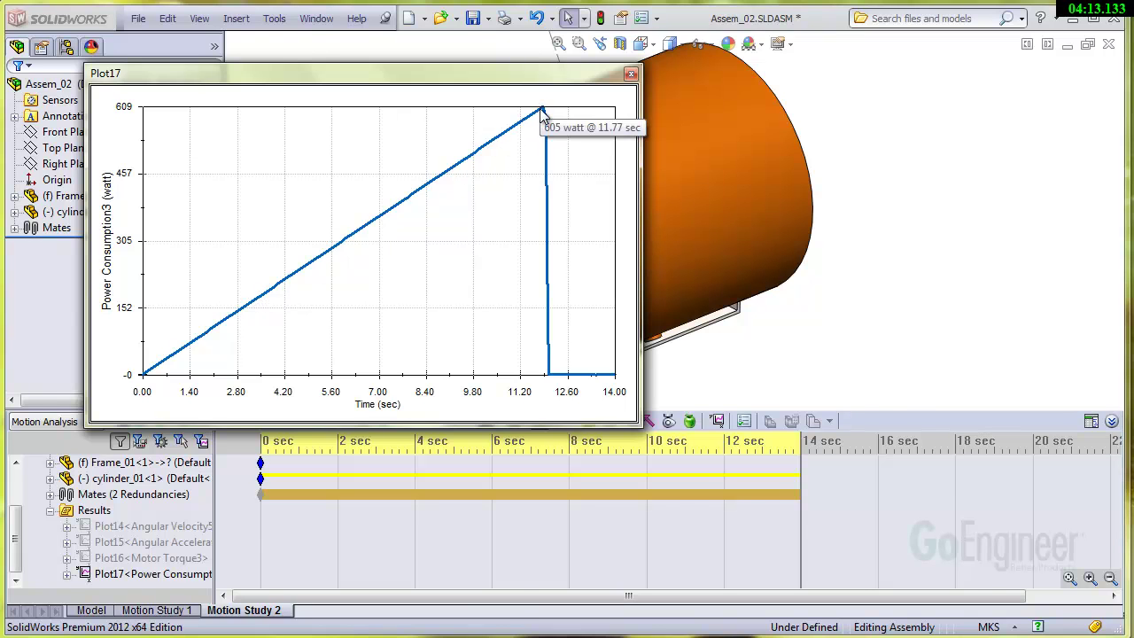